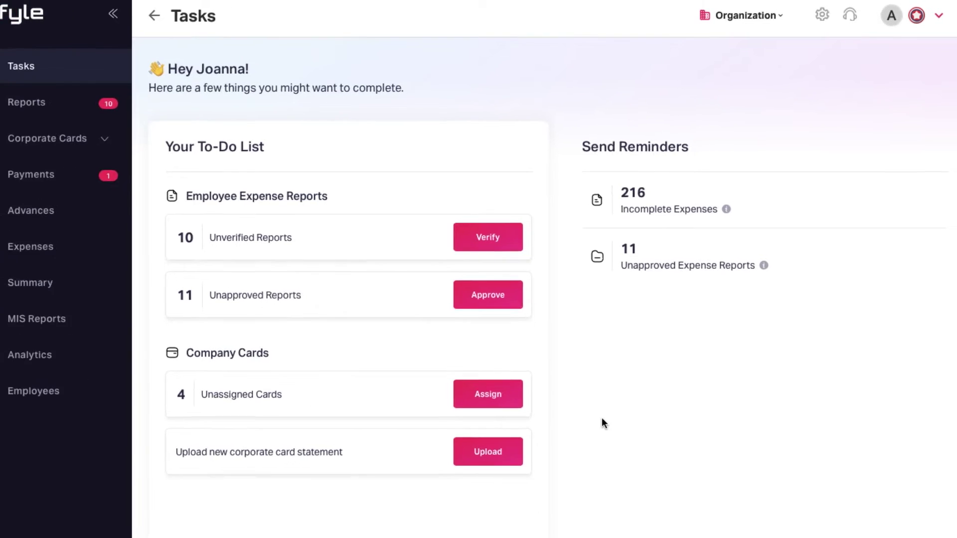
Go to Settings > Integrations > Accounting and open the QuickBooks Online card.
{"action": "left_click", "coordinate": [822, 14]}
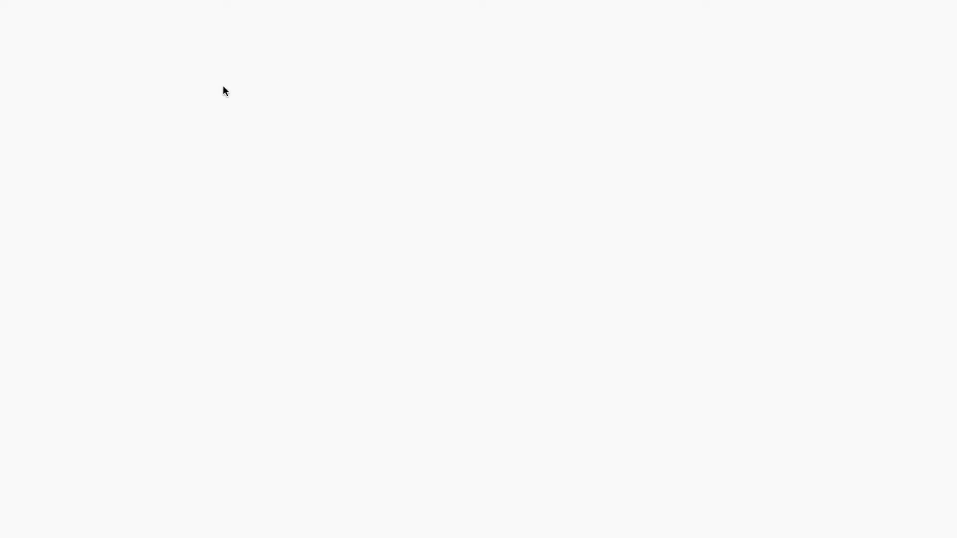
{"action": "scroll", "coordinate": [113, 195], "scroll_direction": "down", "scroll_amount": 3}
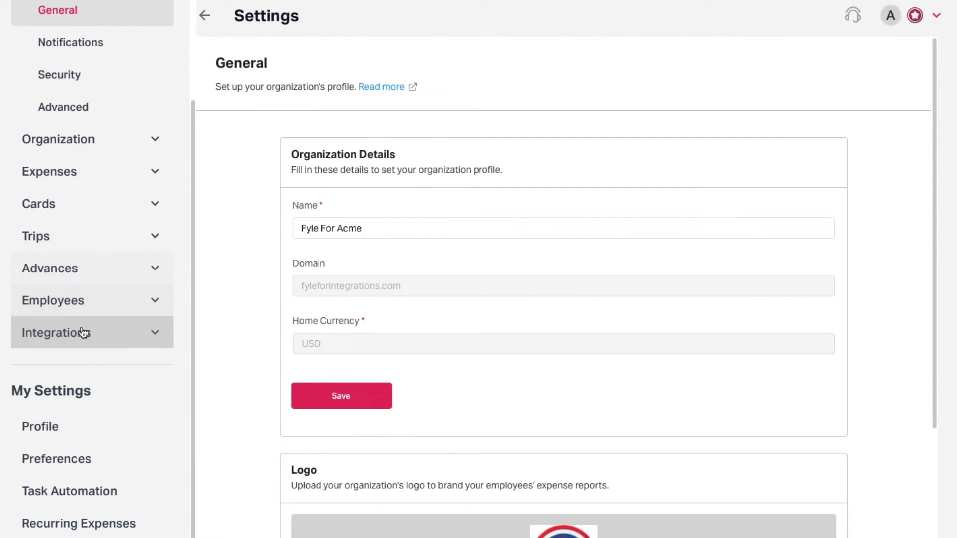
{"action": "left_click", "coordinate": [81, 331]}
{"action": "left_click", "coordinate": [93, 369]}
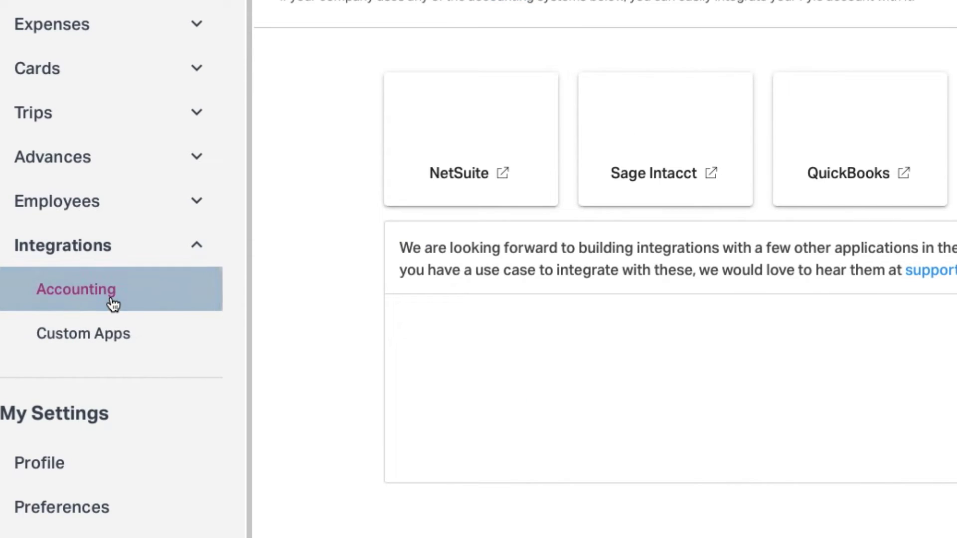
{"action": "left_click", "coordinate": [639, 188]}
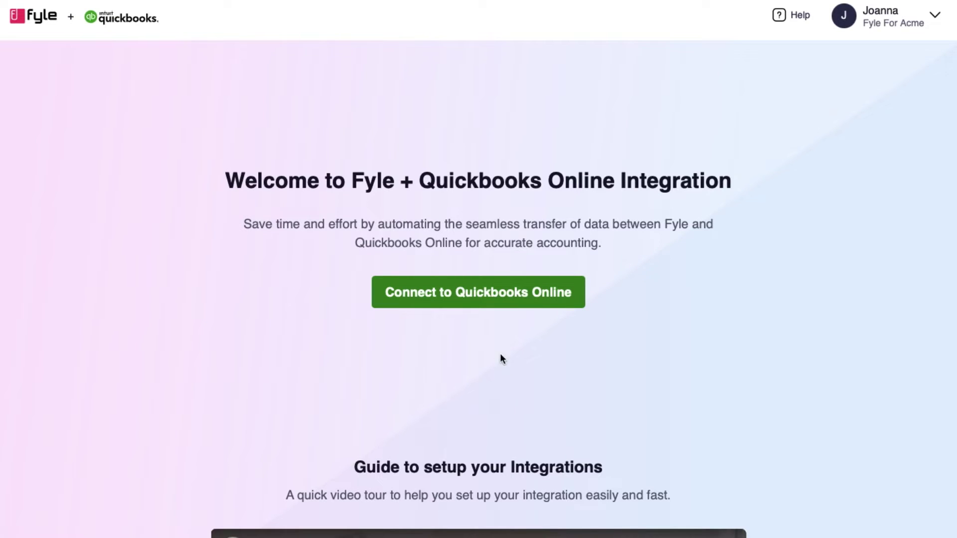
Start the QuickBooks Online connection and sign in to Intuit with the saved account password.
{"action": "left_click", "coordinate": [476, 296]}
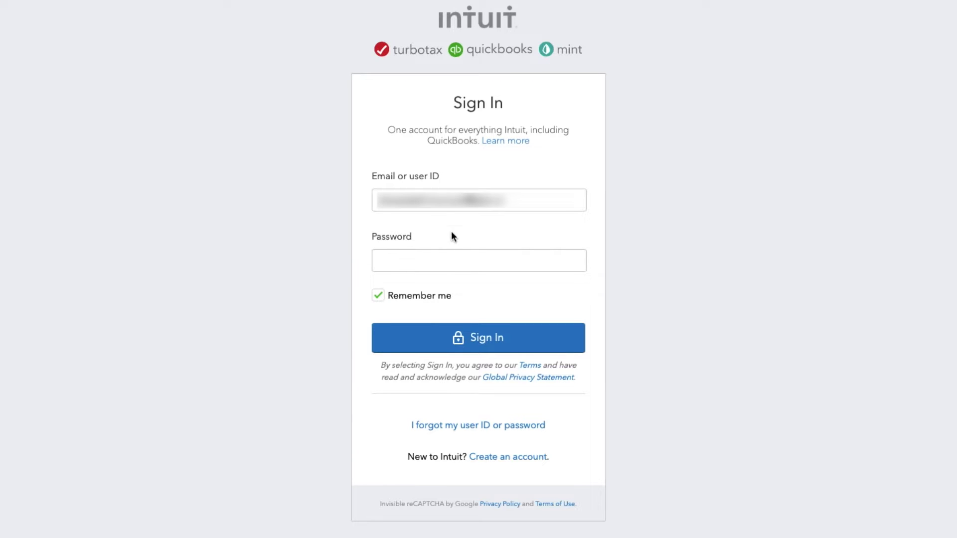
{"action": "left_click", "coordinate": [446, 264]}
{"action": "key", "text": "super+v"}
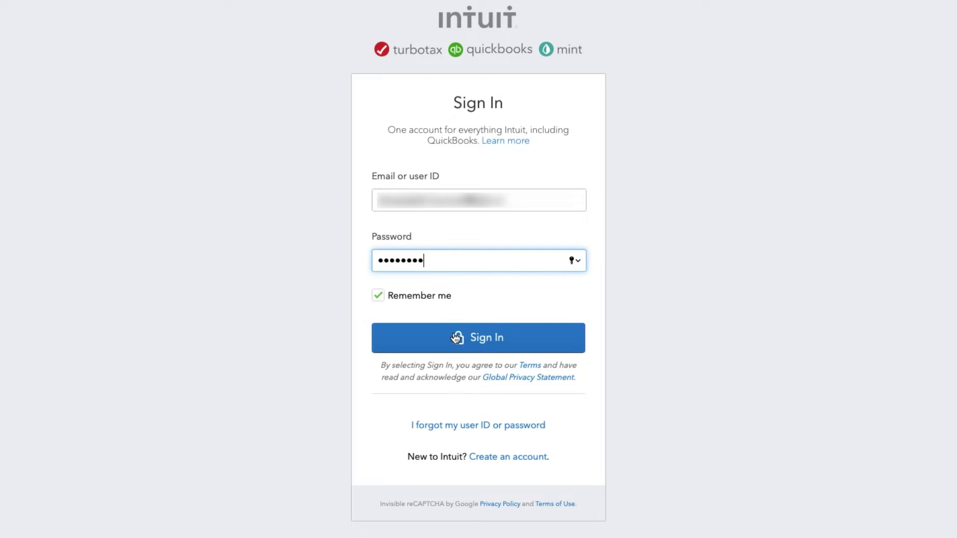
{"action": "left_click", "coordinate": [457, 339]}
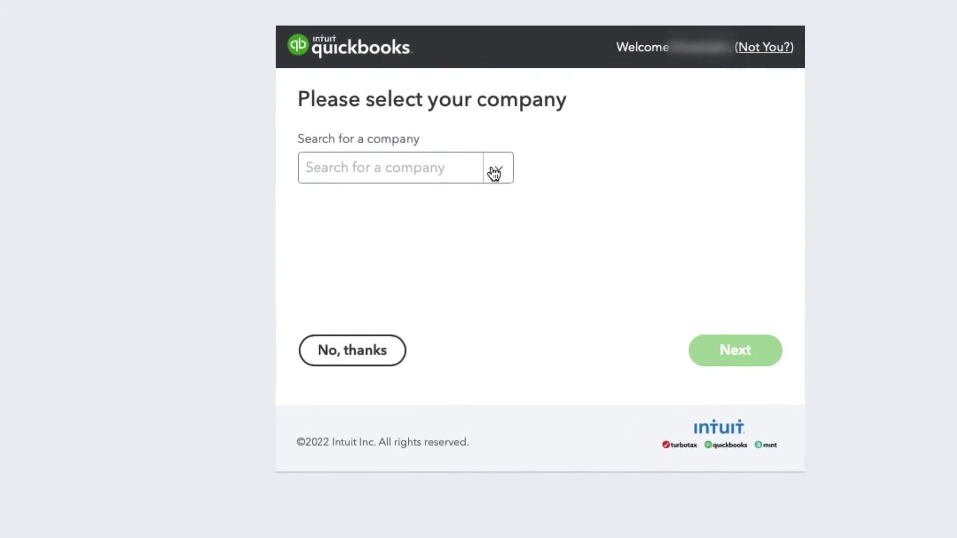
Select Sandbox Company_US_2 as the QuickBooks company and proceed.
{"action": "left_click", "coordinate": [510, 173]}
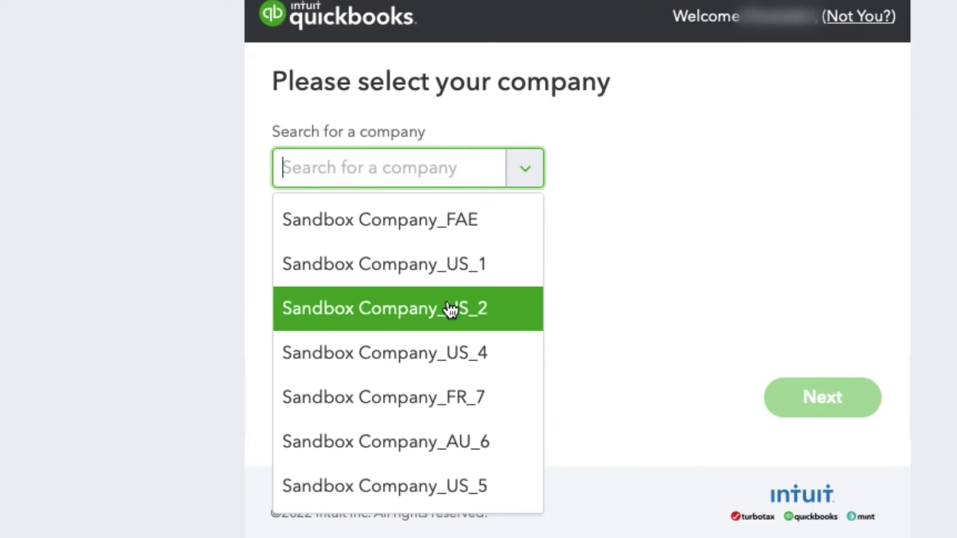
{"action": "left_click", "coordinate": [451, 309]}
{"action": "left_click", "coordinate": [810, 398]}
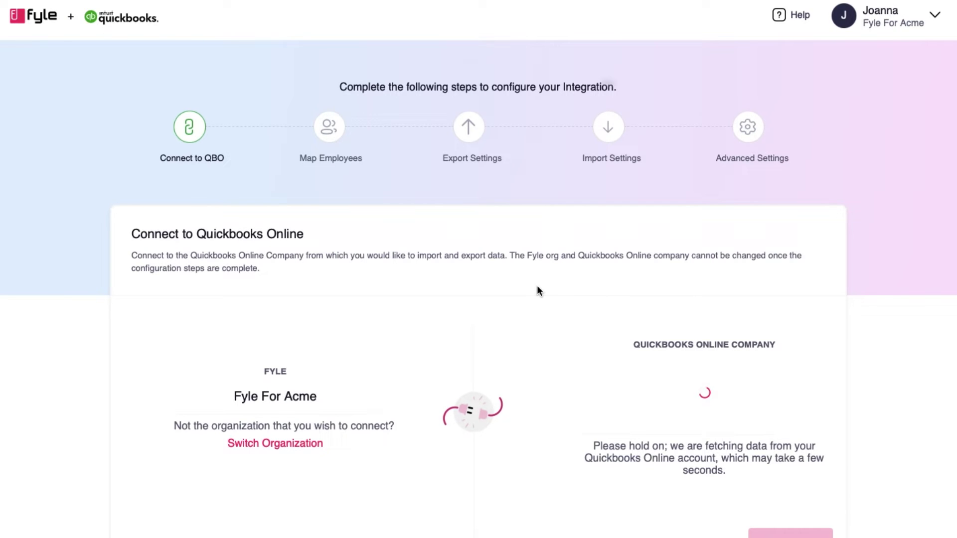
Scroll down to confirm Sandbox Company_US_2 is linked to Fyle For Acme.
{"action": "scroll", "coordinate": [538, 291], "scroll_direction": "down", "scroll_amount": 1}
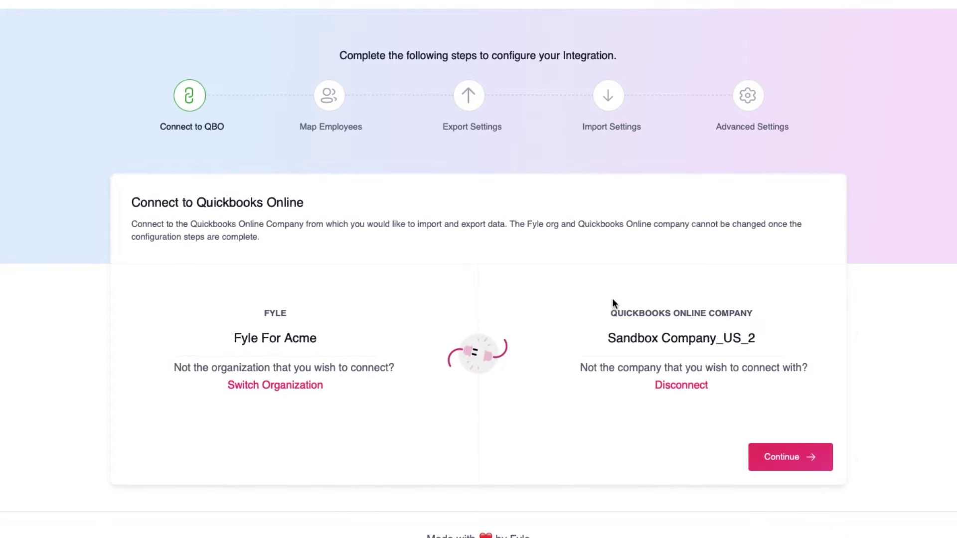
Represent employees as Vendors, matched by Fyle Name to QBO Display name, and save.
{"action": "left_click", "coordinate": [797, 458]}
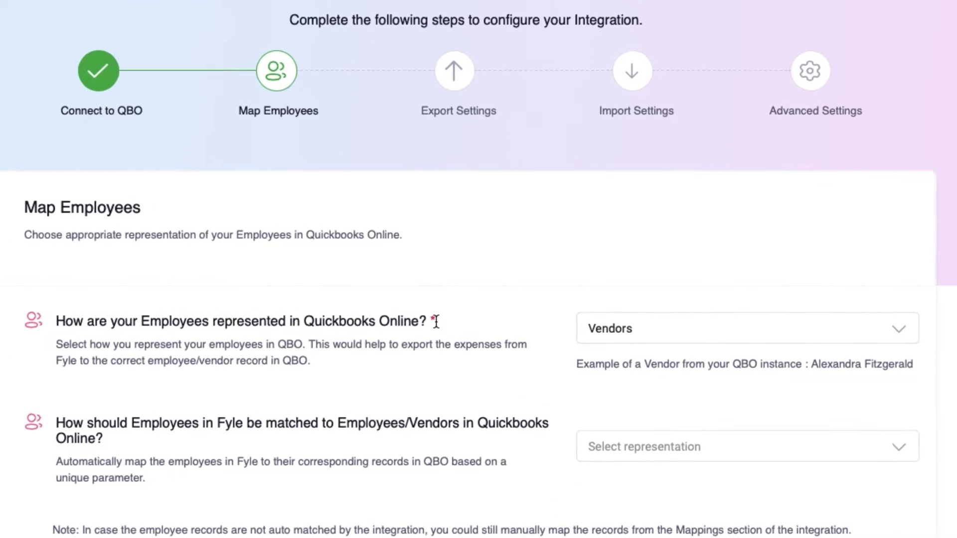
{"action": "left_click", "coordinate": [723, 336]}
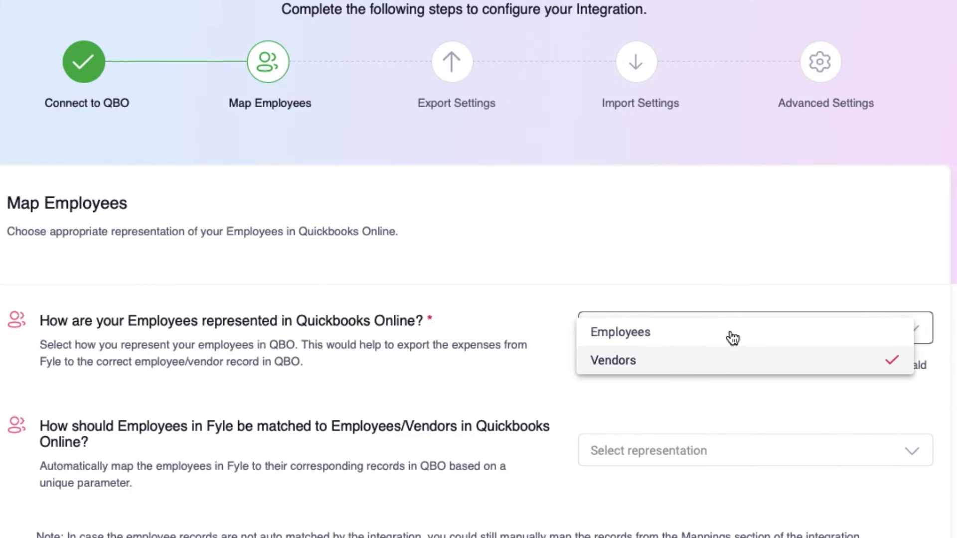
{"action": "left_click", "coordinate": [706, 368]}
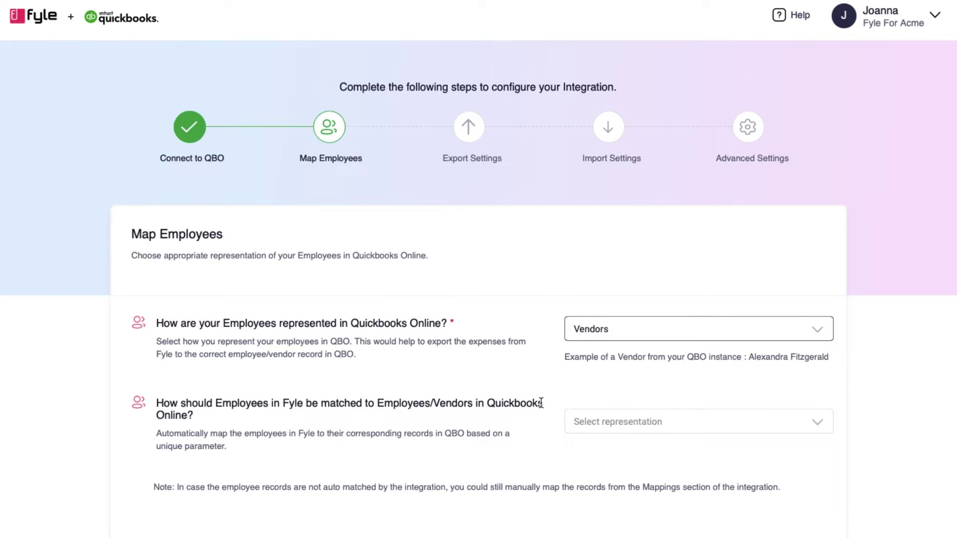
{"action": "scroll", "coordinate": [513, 420], "scroll_direction": "down", "scroll_amount": 3}
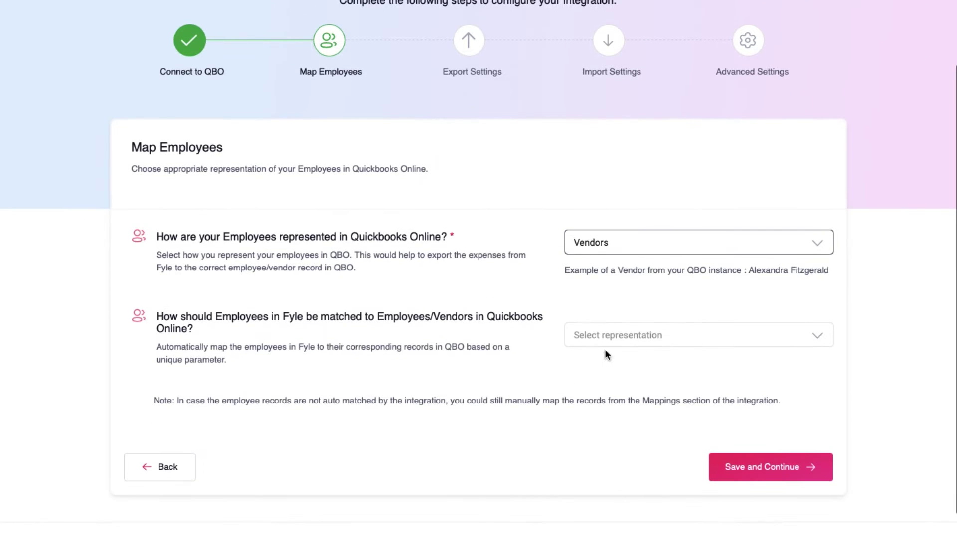
{"action": "left_click", "coordinate": [692, 341]}
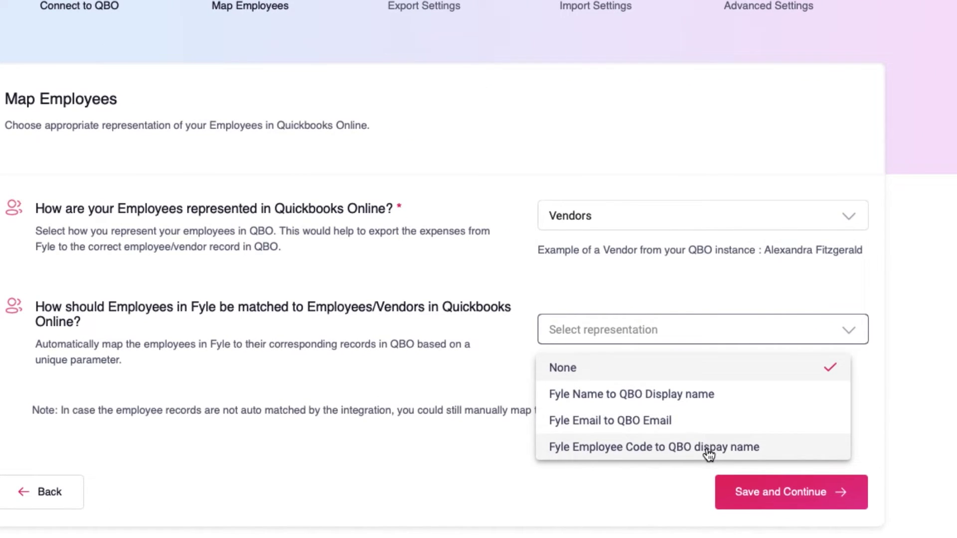
{"action": "left_click", "coordinate": [710, 396]}
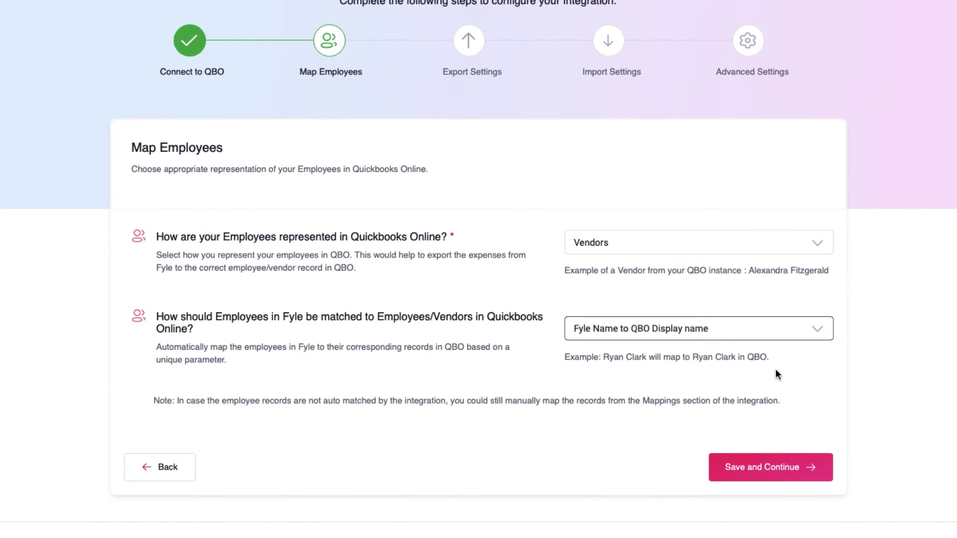
{"action": "left_click", "coordinate": [760, 472]}
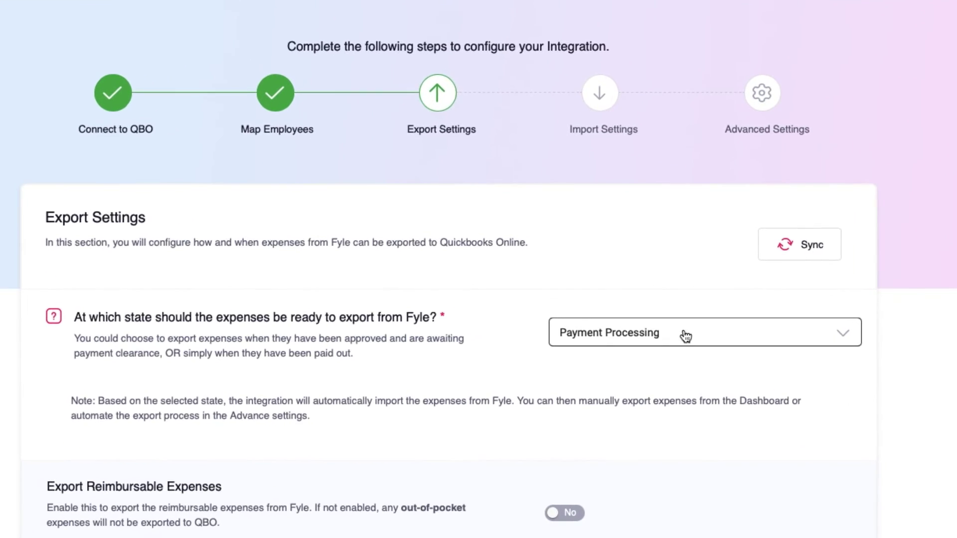
Keep Payment Processing as the export-ready state and switch reimbursable expense export to Yes.
{"action": "left_click", "coordinate": [753, 344]}
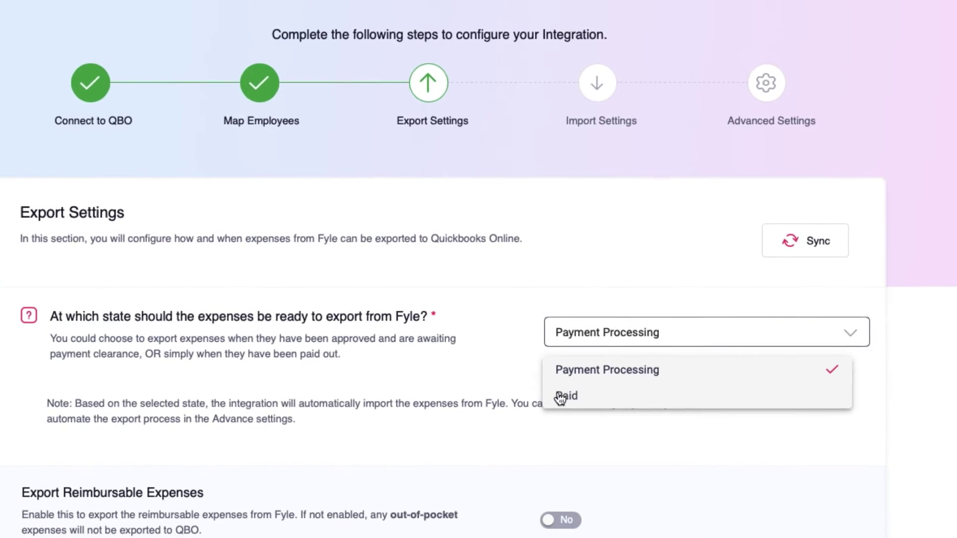
{"action": "left_click", "coordinate": [644, 371]}
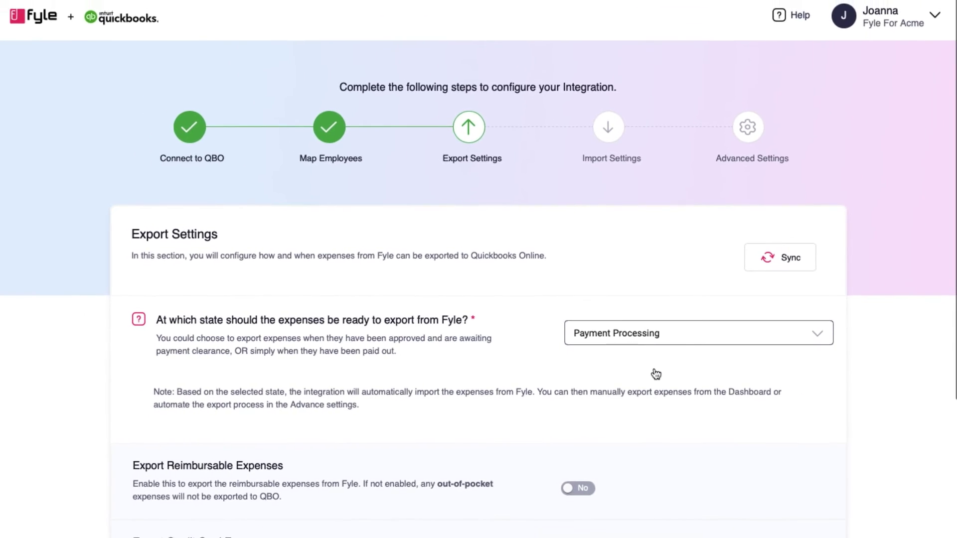
{"action": "scroll", "coordinate": [657, 375], "scroll_direction": "down", "scroll_amount": 3}
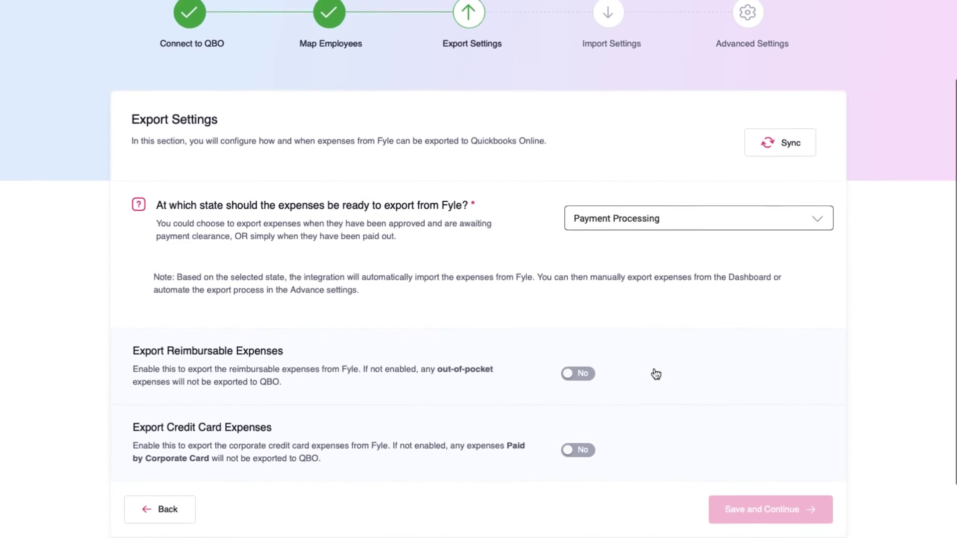
{"action": "scroll", "coordinate": [656, 375], "scroll_direction": "down", "scroll_amount": 1}
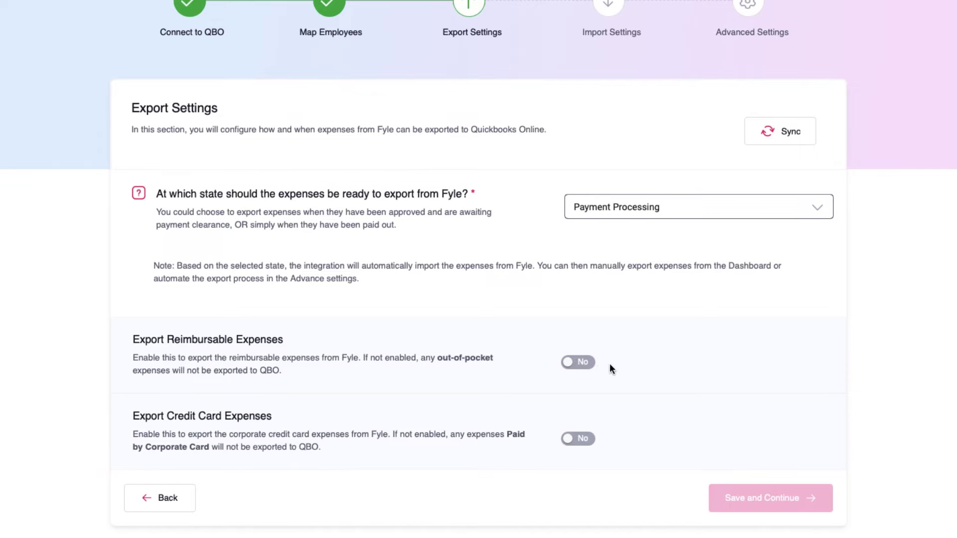
{"action": "left_click", "coordinate": [583, 364]}
Export reimbursable expenses as Bills to Accounts Payable (A/P), grouped by Report, dated Current Date.
{"action": "scroll", "coordinate": [585, 369], "scroll_direction": "down", "scroll_amount": 3}
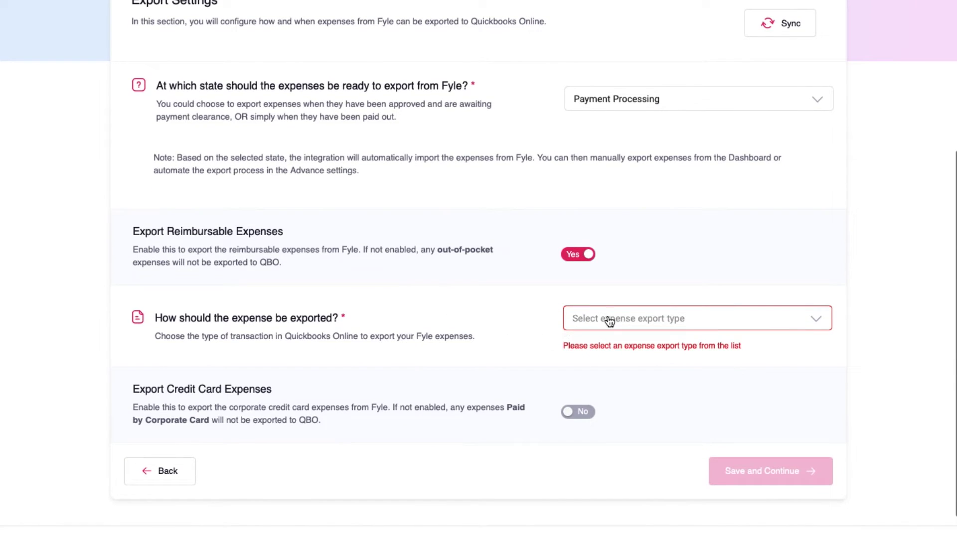
{"action": "left_click", "coordinate": [610, 324]}
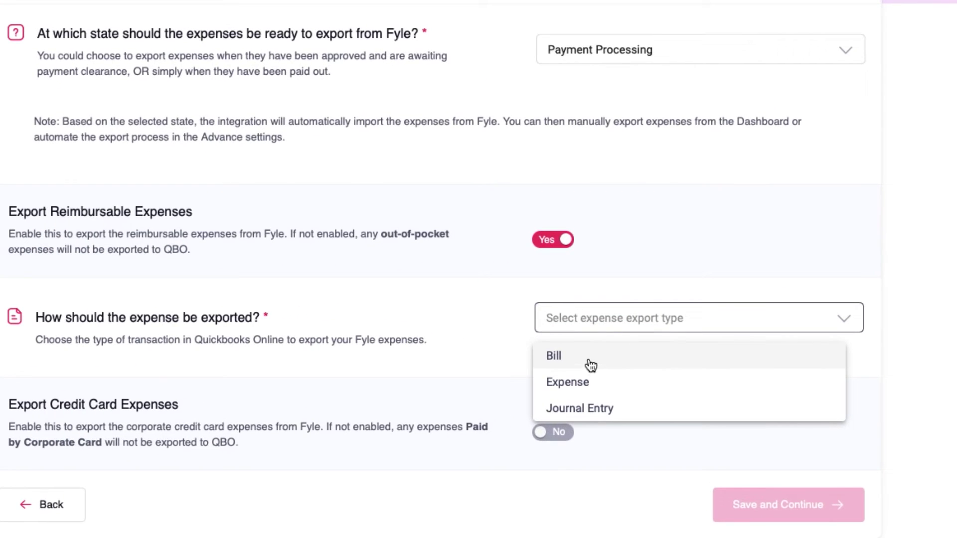
{"action": "left_click", "coordinate": [659, 357]}
{"action": "scroll", "coordinate": [659, 357], "scroll_direction": "down", "scroll_amount": 1}
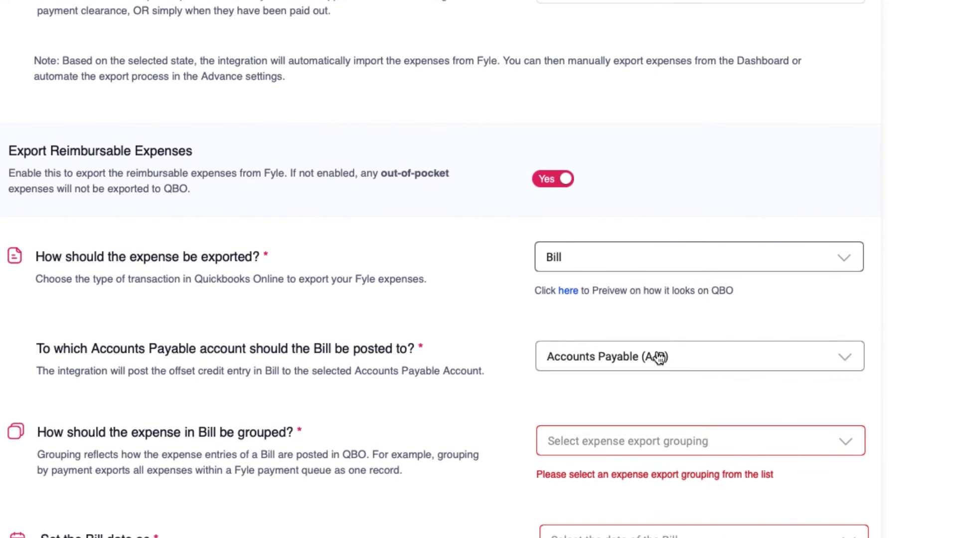
{"action": "left_click", "coordinate": [632, 367]}
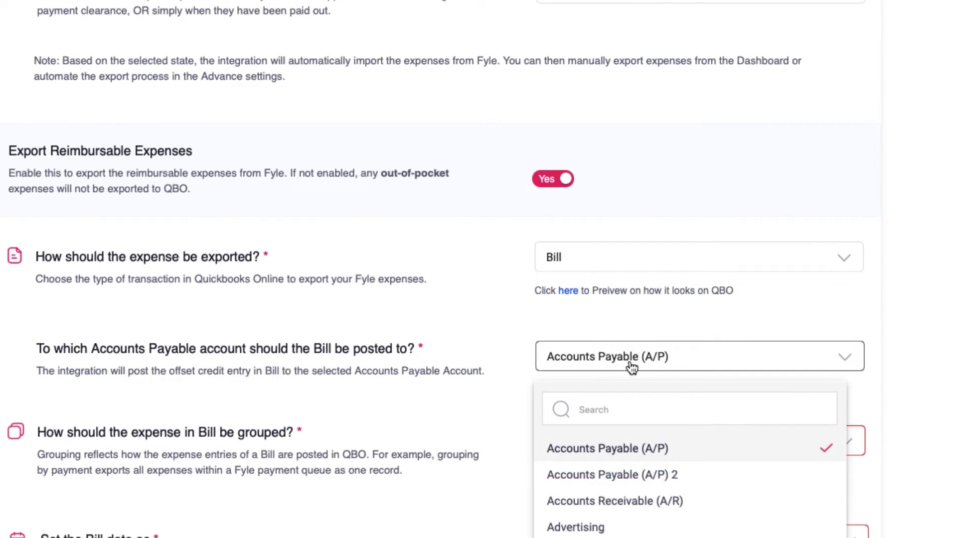
{"action": "left_click", "coordinate": [616, 451]}
{"action": "scroll", "coordinate": [505, 389], "scroll_direction": "down", "scroll_amount": 3}
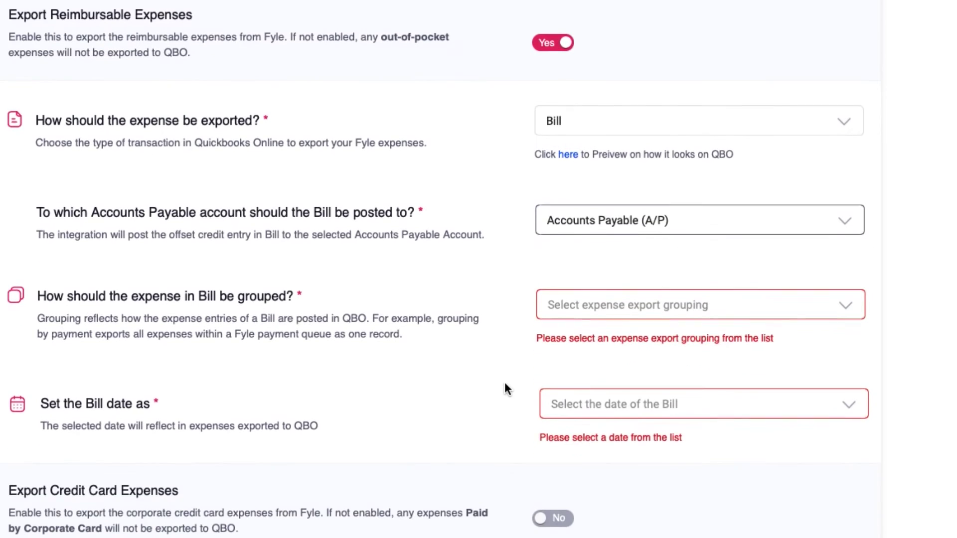
{"action": "left_click", "coordinate": [717, 312]}
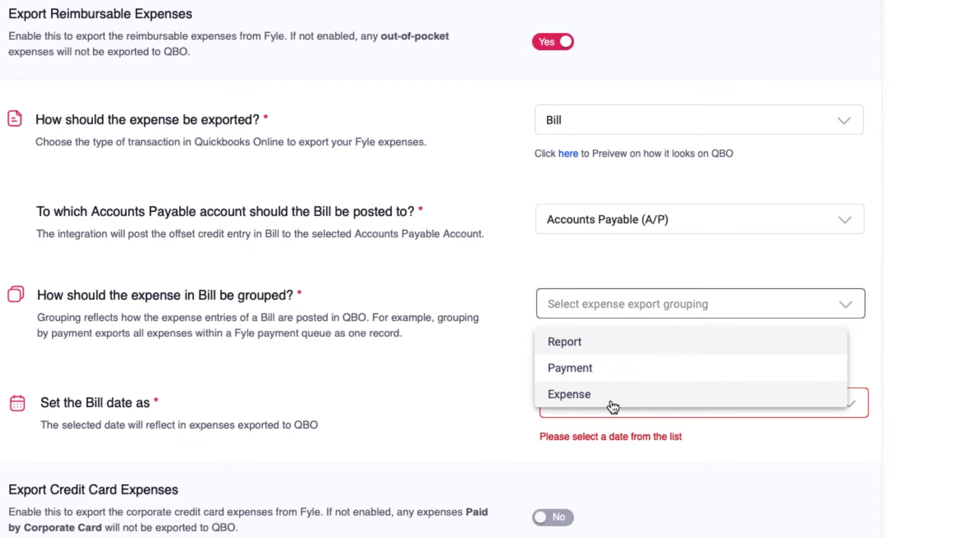
{"action": "left_click", "coordinate": [591, 344]}
{"action": "scroll", "coordinate": [500, 351], "scroll_direction": "down", "scroll_amount": 1}
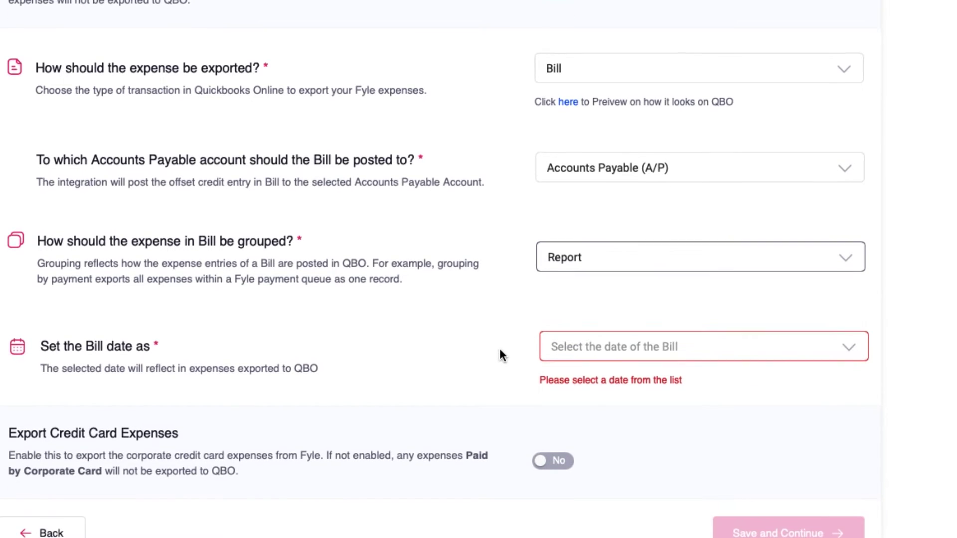
{"action": "left_click", "coordinate": [706, 352]}
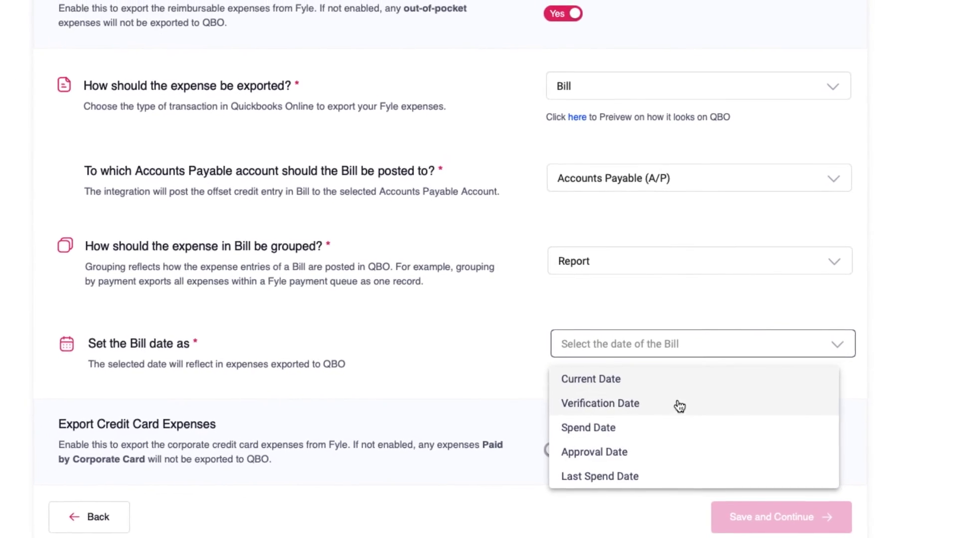
{"action": "left_click", "coordinate": [678, 380]}
{"action": "scroll", "coordinate": [591, 379], "scroll_direction": "down", "scroll_amount": 2}
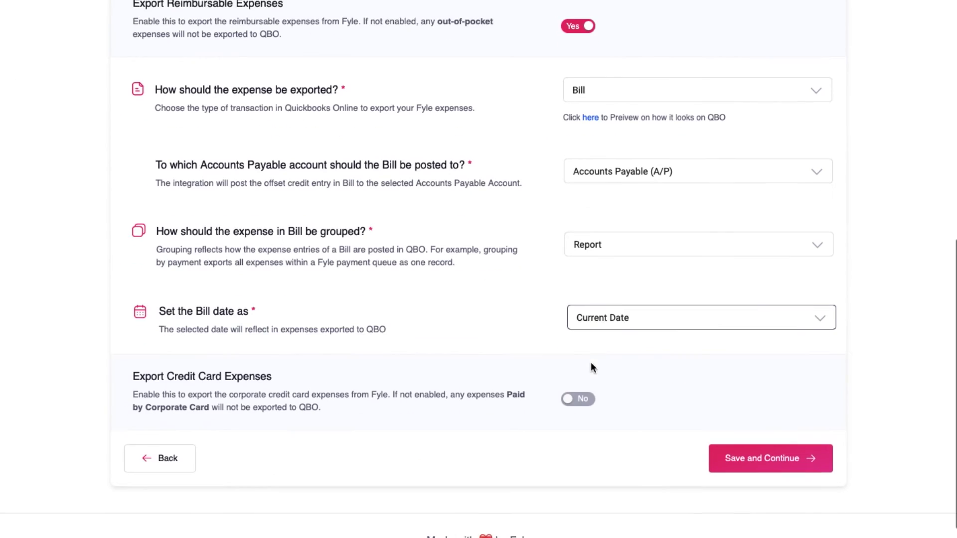
Enable credit card export as Bills to default vendor Amazon, grouped by Report, and save.
{"action": "left_click", "coordinate": [584, 376]}
{"action": "scroll", "coordinate": [581, 378], "scroll_direction": "down", "scroll_amount": 2}
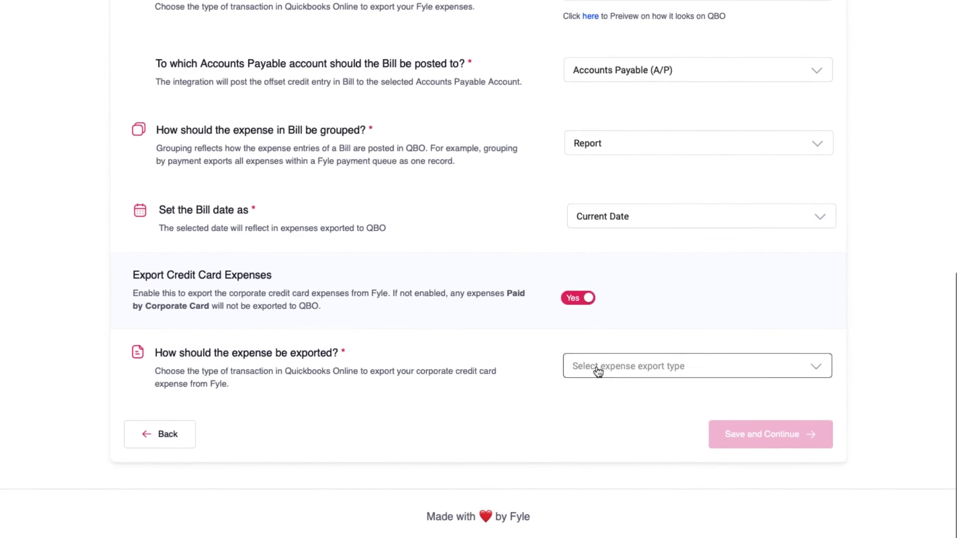
{"action": "left_click", "coordinate": [609, 368]}
{"action": "left_click", "coordinate": [598, 399]}
{"action": "scroll", "coordinate": [600, 402], "scroll_direction": "down", "scroll_amount": 3}
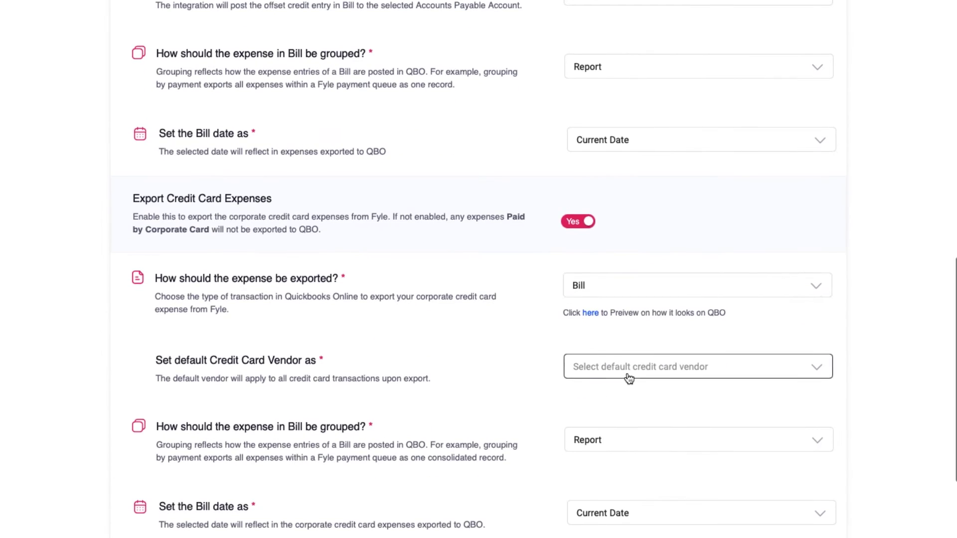
{"action": "left_click", "coordinate": [618, 367]}
{"action": "left_click", "coordinate": [620, 318]}
{"action": "scroll", "coordinate": [523, 369], "scroll_direction": "down", "scroll_amount": 3}
{"action": "left_click", "coordinate": [603, 328]}
{"action": "left_click", "coordinate": [596, 359]}
{"action": "left_click", "coordinate": [737, 461]}
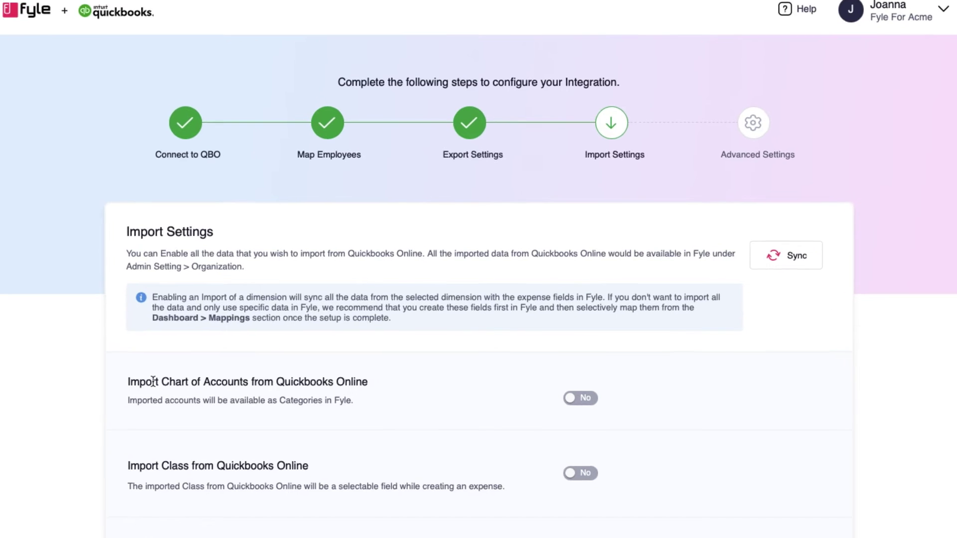
Turn on Chart of Accounts import and tick Cost of Goods Sold, Current Liability, Fixed Asset and Equity.
{"action": "left_click", "coordinate": [627, 402]}
{"action": "scroll", "coordinate": [631, 402], "scroll_direction": "down", "scroll_amount": 5}
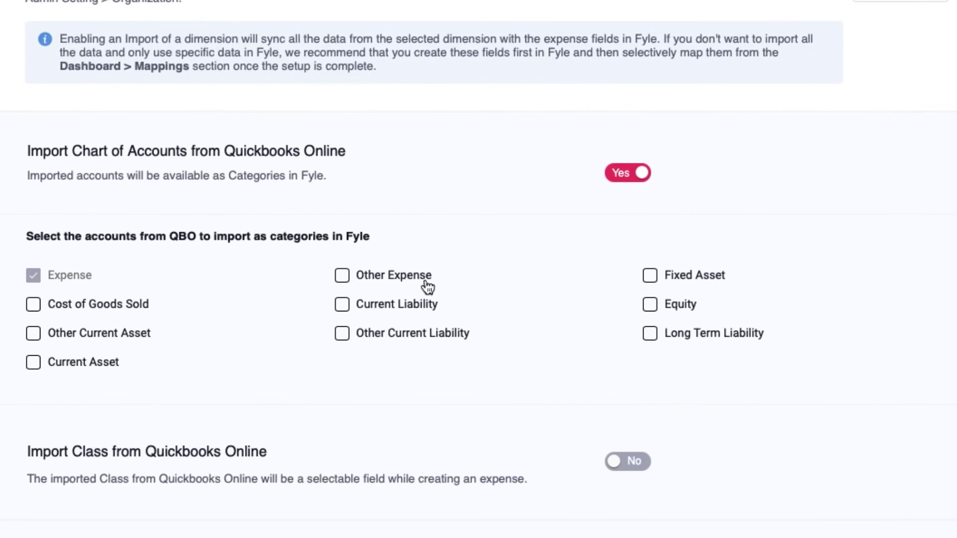
{"action": "left_click", "coordinate": [142, 312]}
{"action": "left_click", "coordinate": [396, 305]}
{"action": "left_click", "coordinate": [666, 277]}
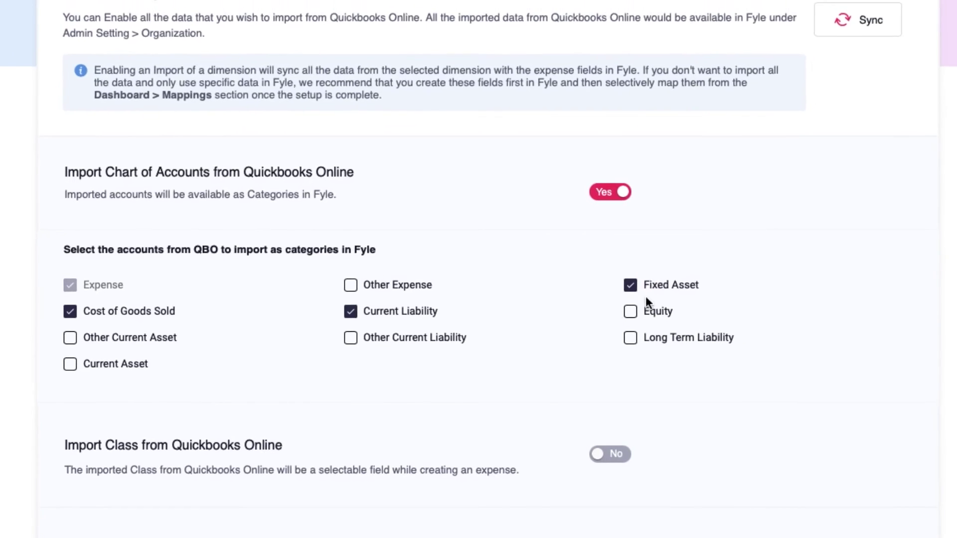
{"action": "left_click", "coordinate": [649, 305]}
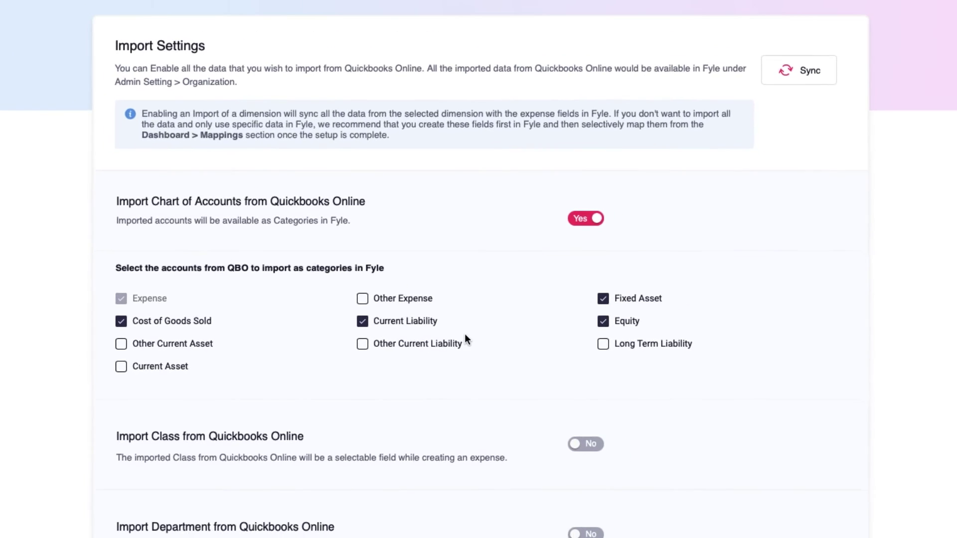
{"action": "scroll", "coordinate": [464, 339], "scroll_direction": "down", "scroll_amount": 5}
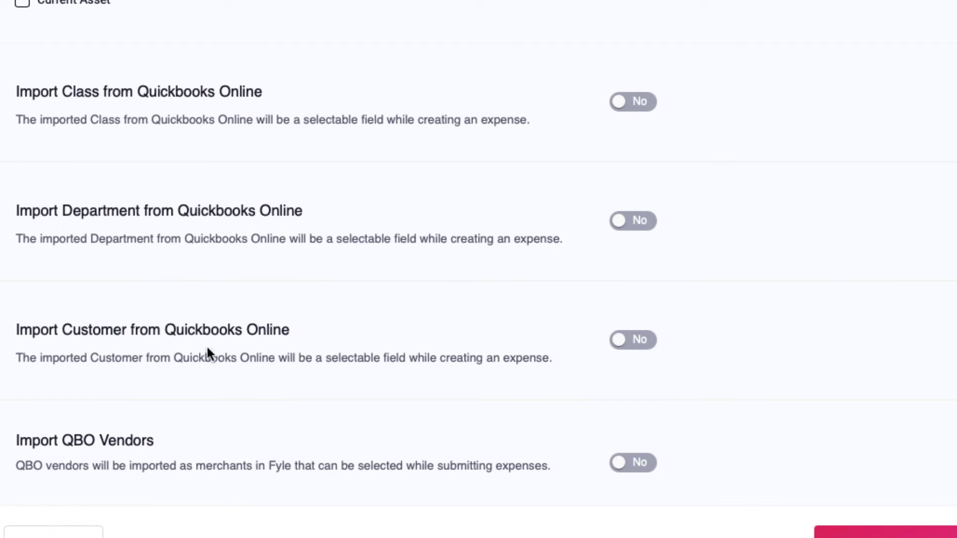
Turn on Customer import and map QBO Customers to the Project field.
{"action": "left_click", "coordinate": [639, 349]}
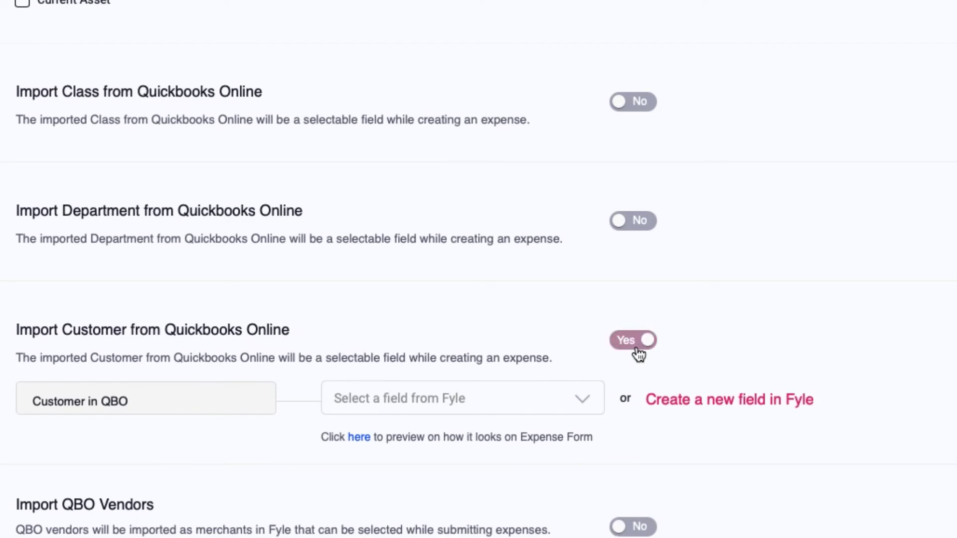
{"action": "scroll", "coordinate": [517, 271], "scroll_direction": "down", "scroll_amount": 2}
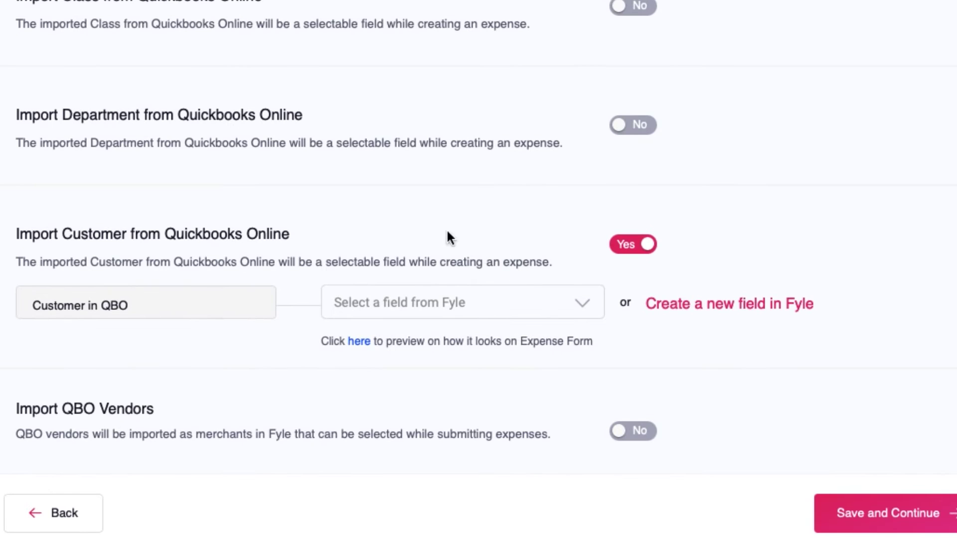
{"action": "left_click", "coordinate": [552, 302]}
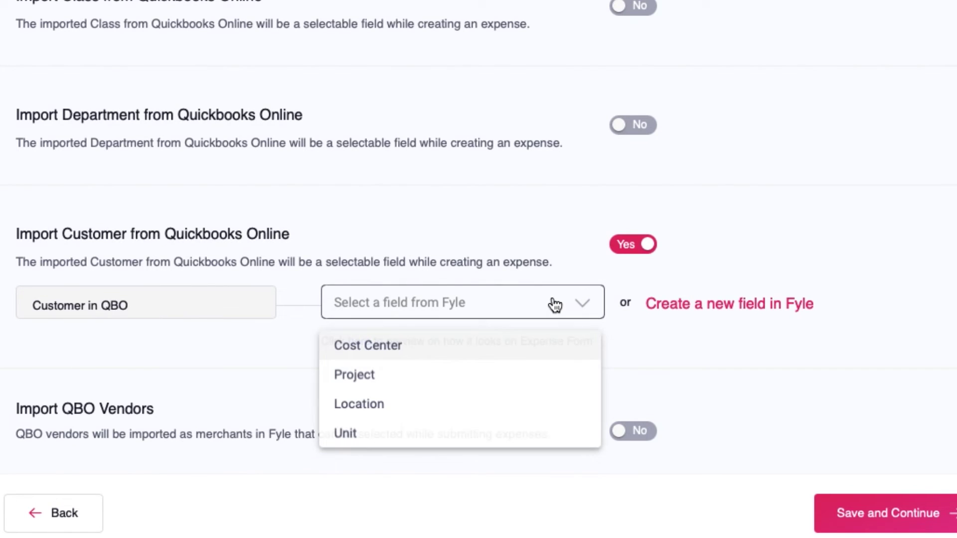
{"action": "left_click", "coordinate": [381, 384]}
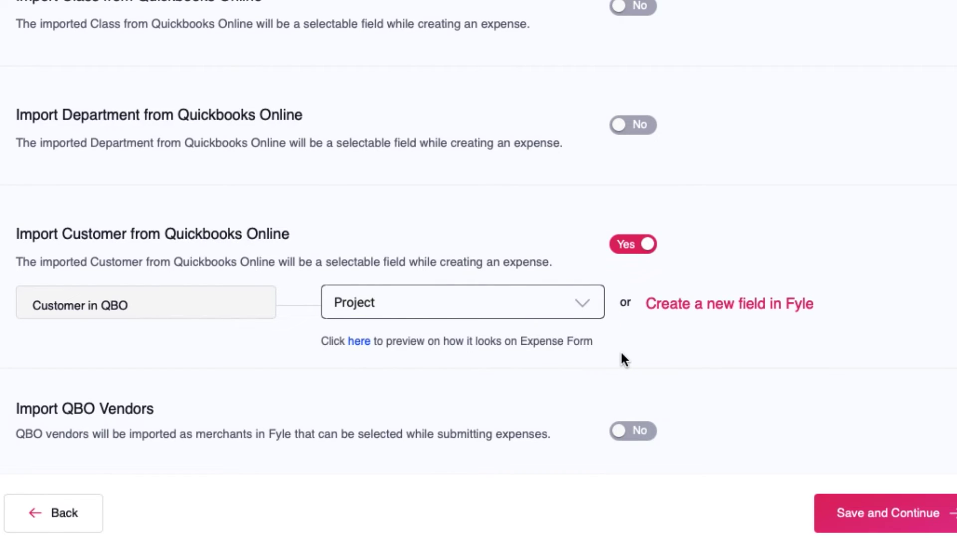
{"action": "scroll", "coordinate": [622, 354], "scroll_direction": "up", "scroll_amount": 1}
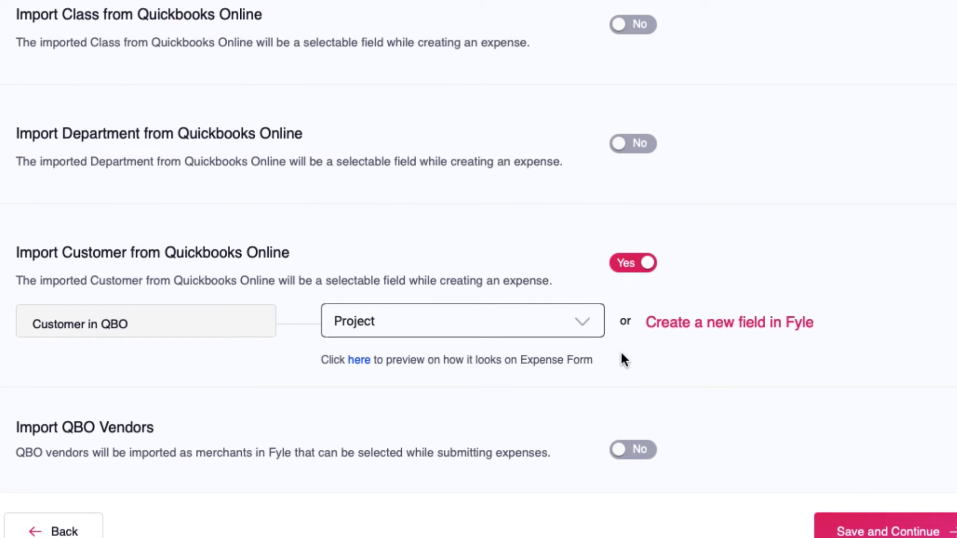
Import Classes as Location and QBO vendors as merchants, then save the import settings.
{"action": "left_click", "coordinate": [641, 29]}
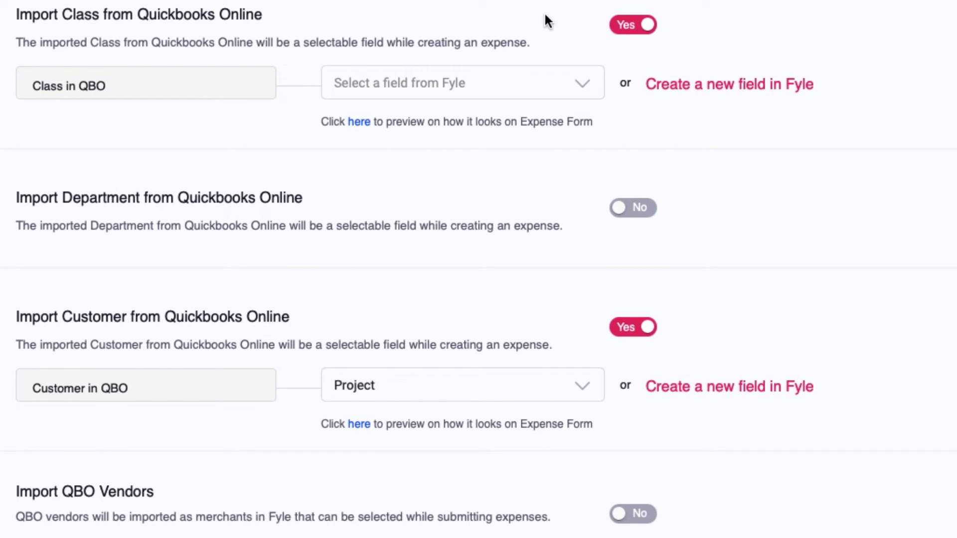
{"action": "left_click", "coordinate": [551, 90]}
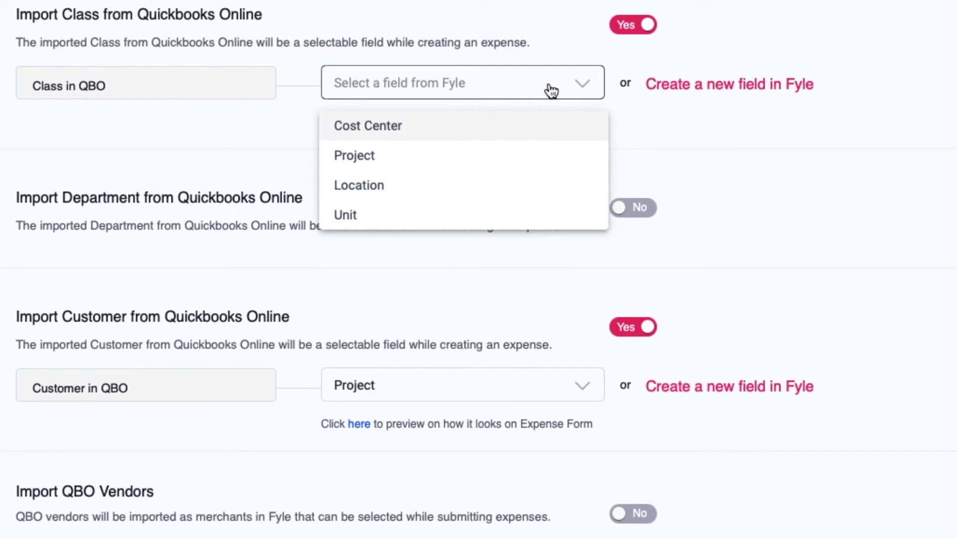
{"action": "left_click", "coordinate": [409, 193]}
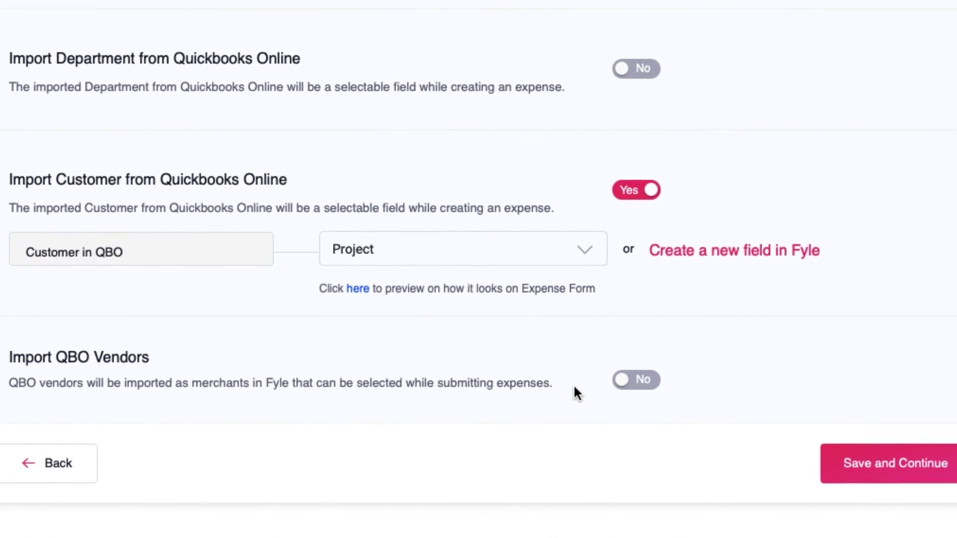
{"action": "left_click", "coordinate": [646, 385]}
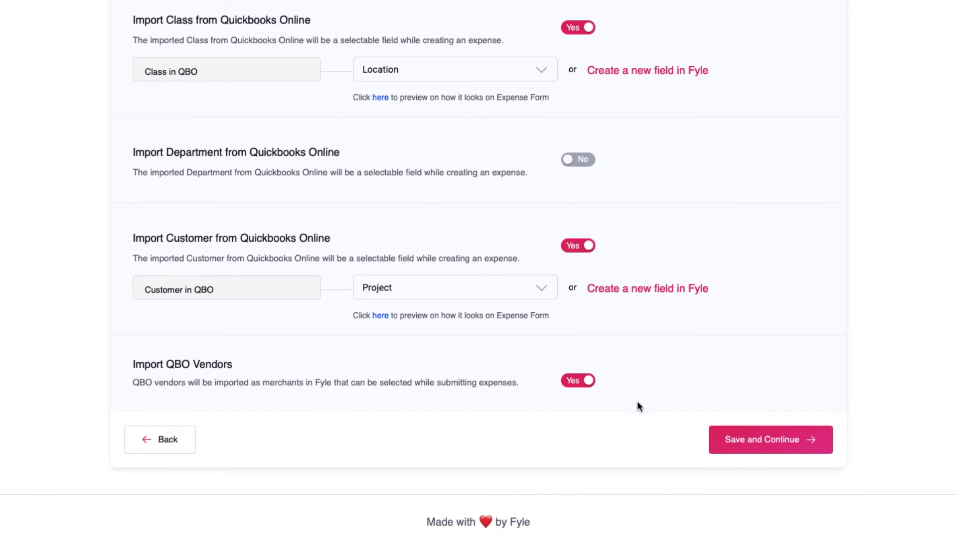
{"action": "left_click", "coordinate": [761, 442]}
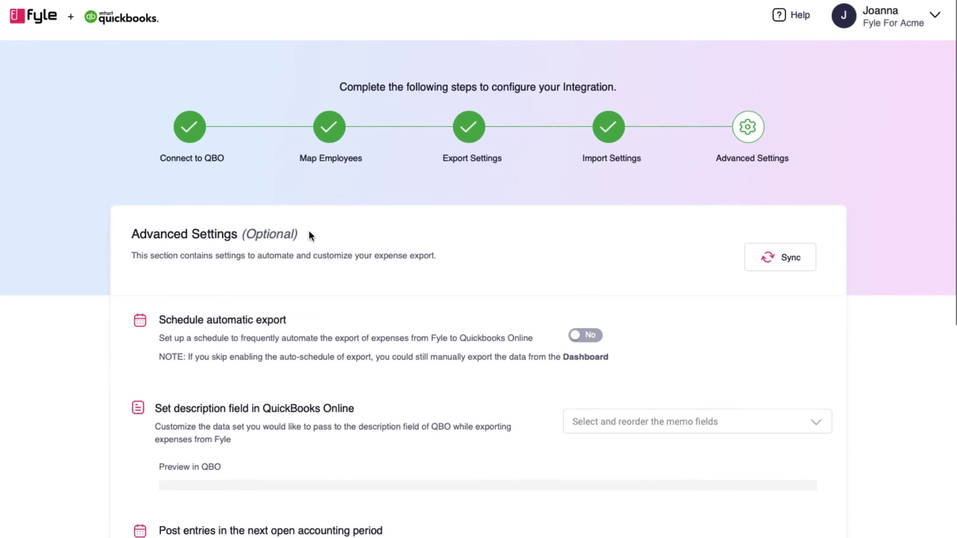
Turn on scheduled automatic export with a 6 Hours frequency.
{"action": "scroll", "coordinate": [310, 236], "scroll_direction": "down", "scroll_amount": 2}
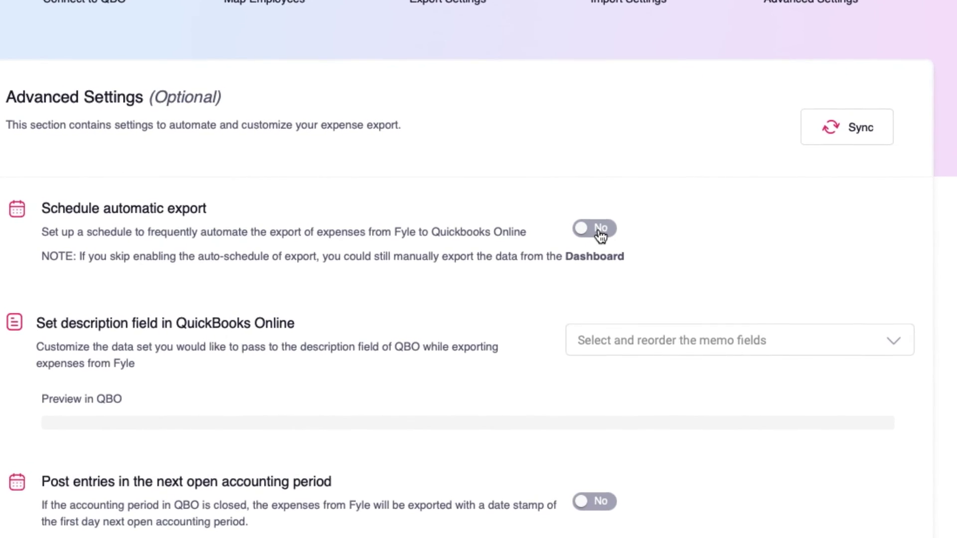
{"action": "left_click", "coordinate": [600, 230]}
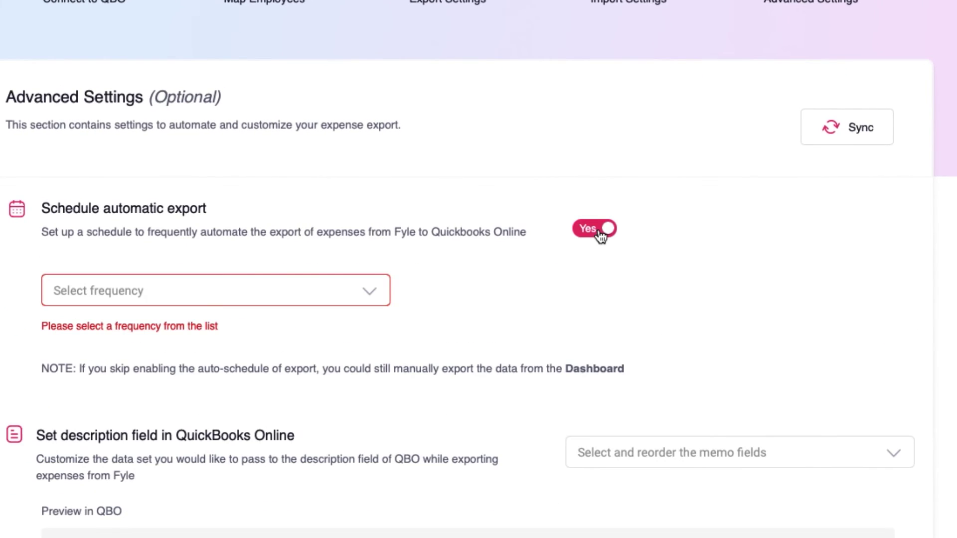
{"action": "left_click", "coordinate": [374, 291]}
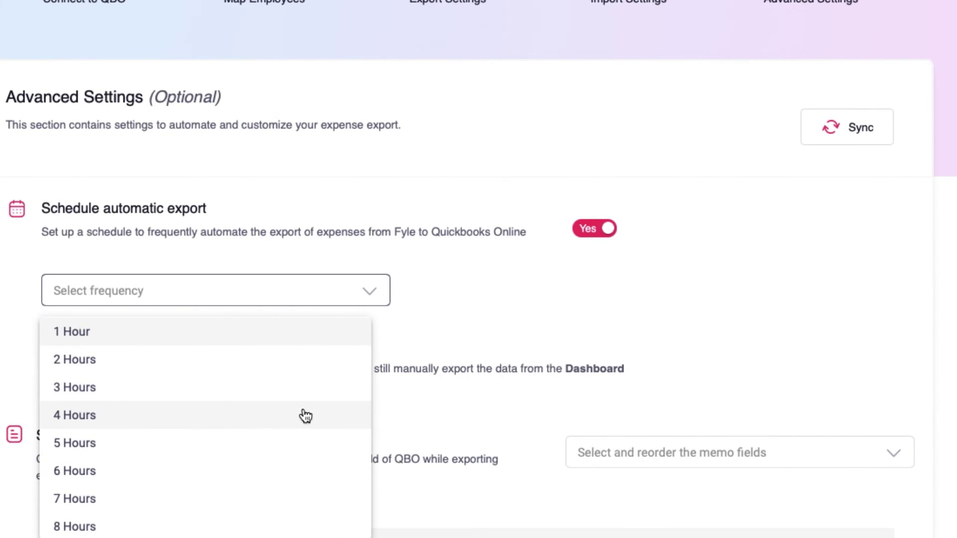
{"action": "left_click", "coordinate": [298, 470]}
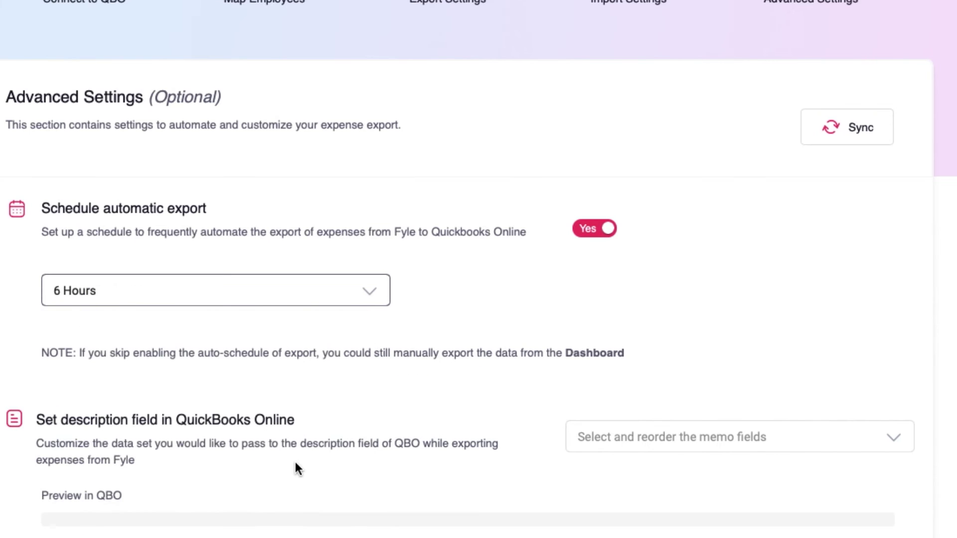
{"action": "scroll", "coordinate": [477, 320], "scroll_direction": "down", "scroll_amount": 4}
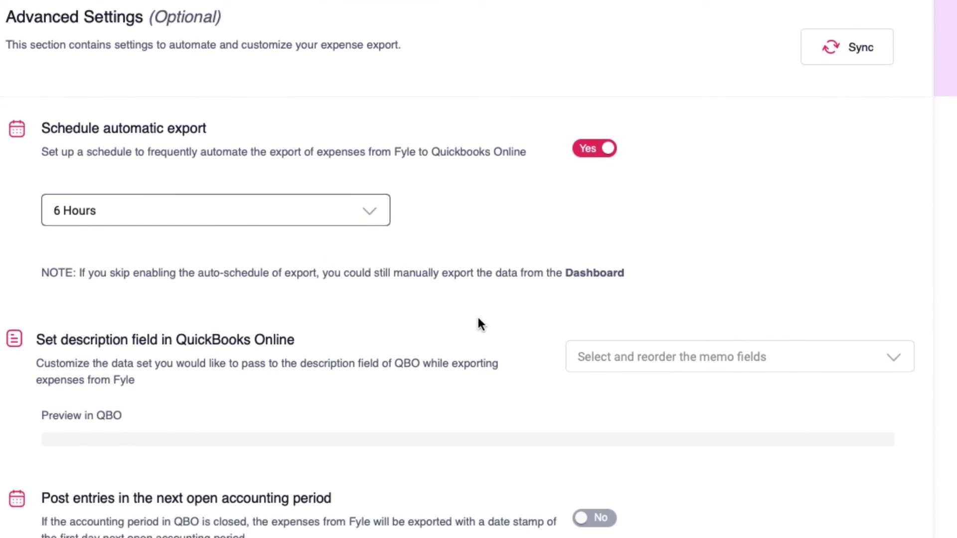
{"action": "scroll", "coordinate": [481, 324], "scroll_direction": "down", "scroll_amount": 1}
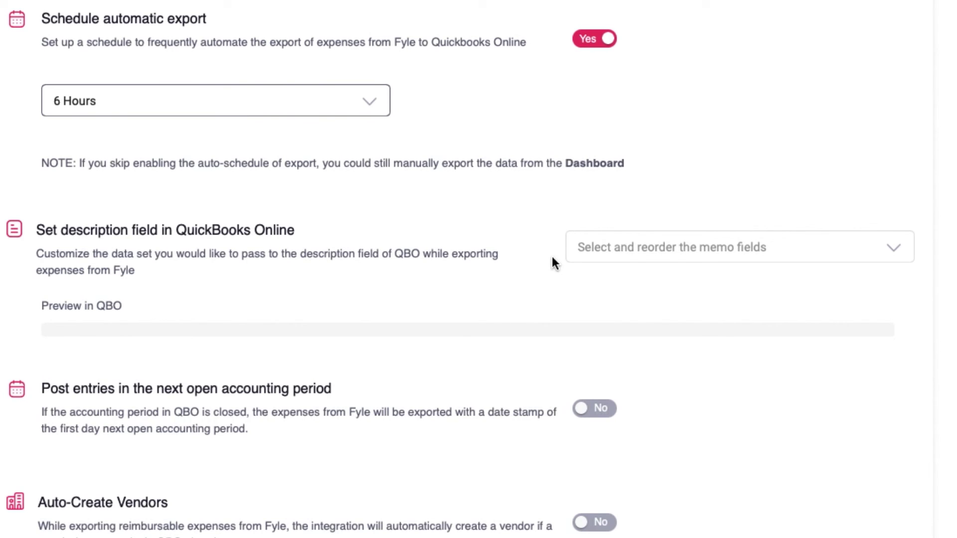
Tick Employee email, Merchant, Purpose, Category and Spent on in the memo fields list.
{"action": "left_click", "coordinate": [884, 248]}
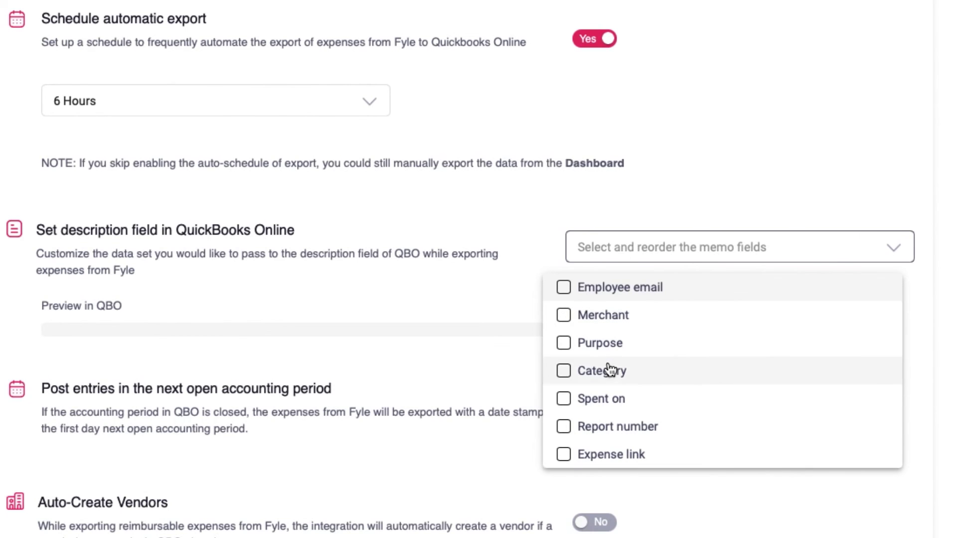
{"action": "left_click", "coordinate": [593, 291]}
{"action": "left_click", "coordinate": [634, 318]}
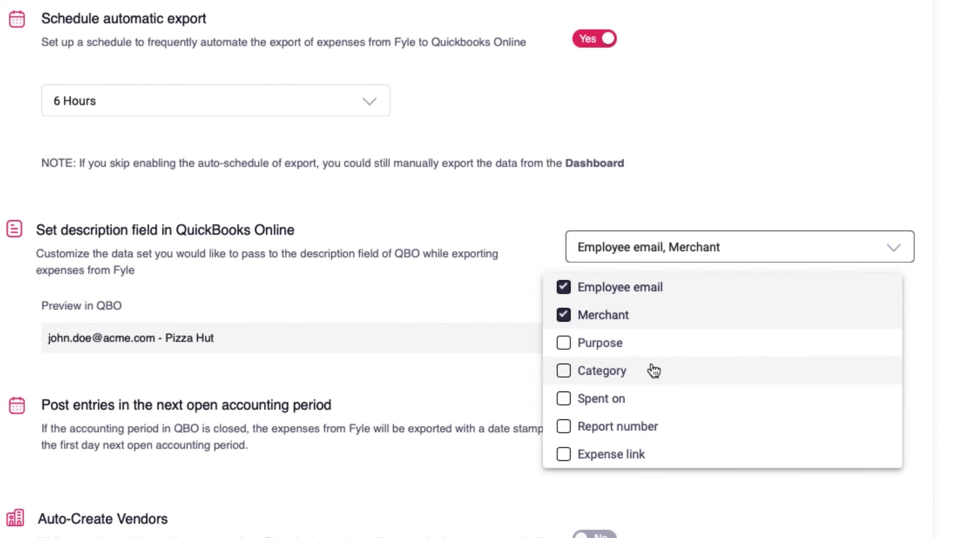
{"action": "left_click", "coordinate": [648, 347]}
{"action": "left_click", "coordinate": [642, 372]}
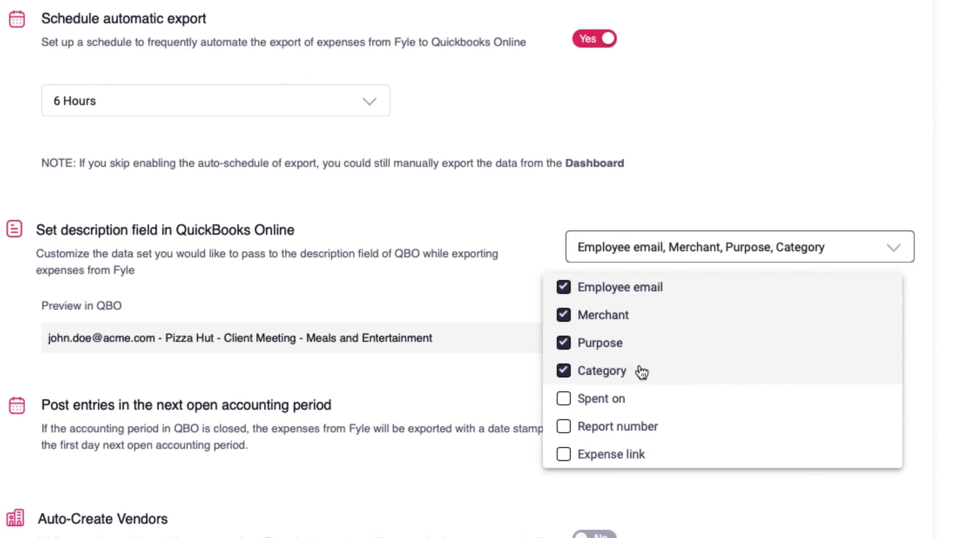
{"action": "left_click", "coordinate": [619, 403]}
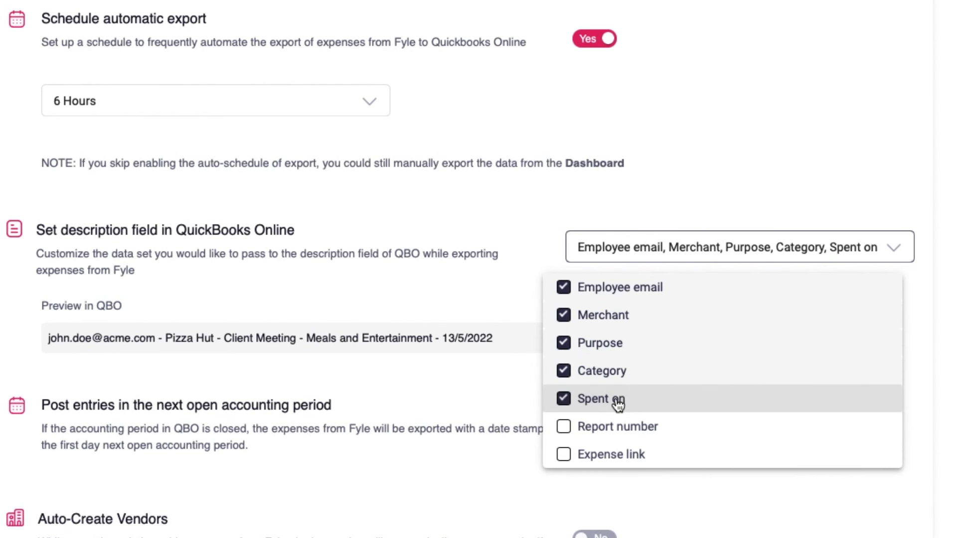
{"action": "left_click", "coordinate": [897, 247]}
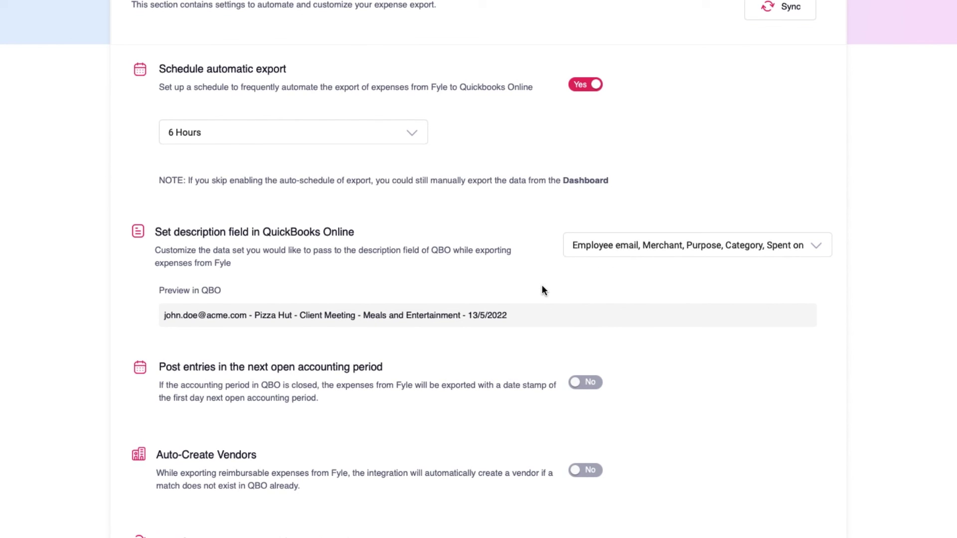
Post entries in the next open accounting period, turn on vendor auto-creation, and save the advanced settings.
{"action": "scroll", "coordinate": [542, 287], "scroll_direction": "down", "scroll_amount": 5}
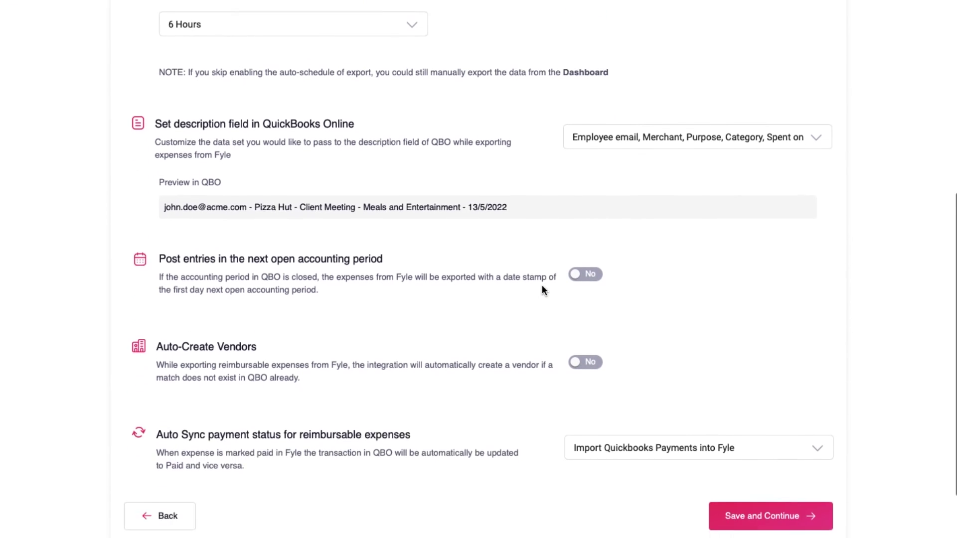
{"action": "left_click", "coordinate": [592, 249]}
{"action": "left_click", "coordinate": [587, 336]}
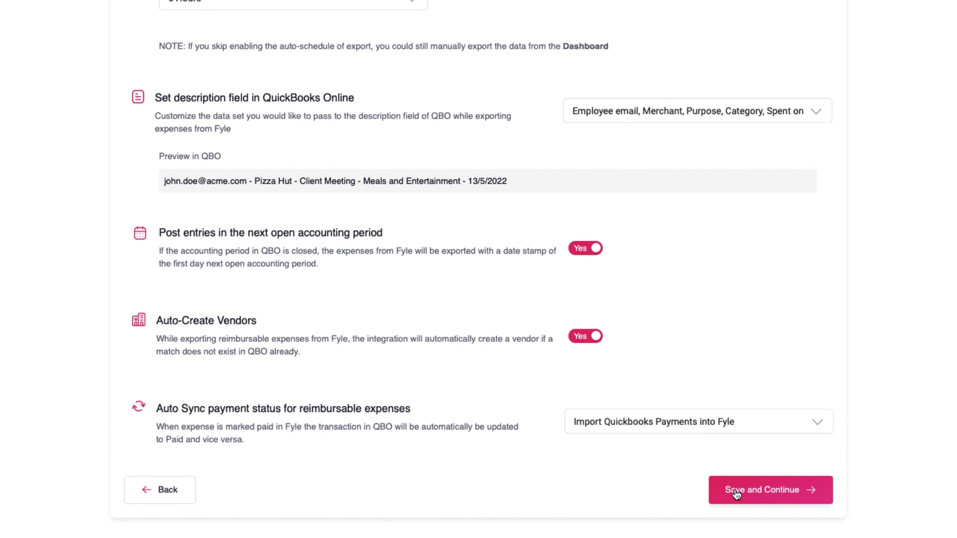
{"action": "left_click", "coordinate": [786, 493]}
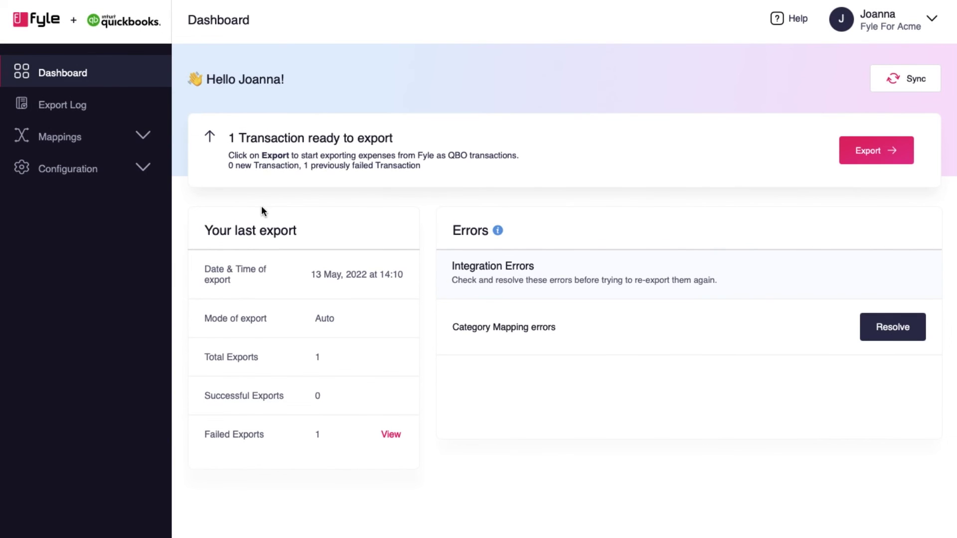
Expand Configuration in the sidebar and go to the Map Employees settings.
{"action": "left_click", "coordinate": [143, 168]}
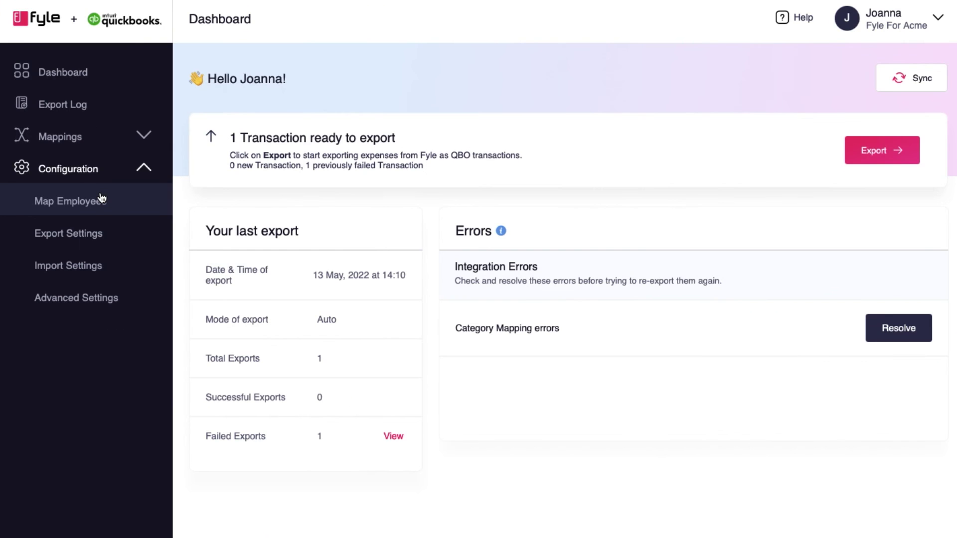
{"action": "left_click", "coordinate": [150, 220]}
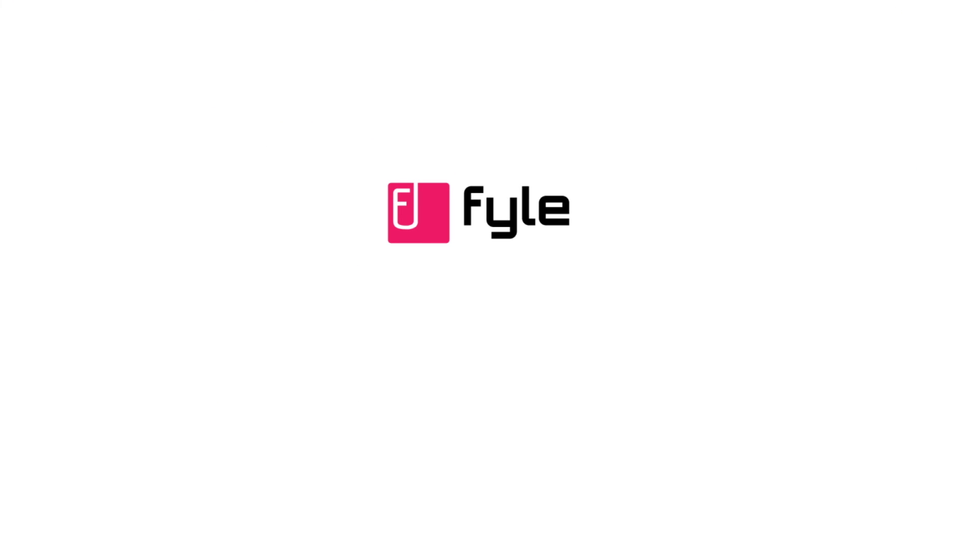